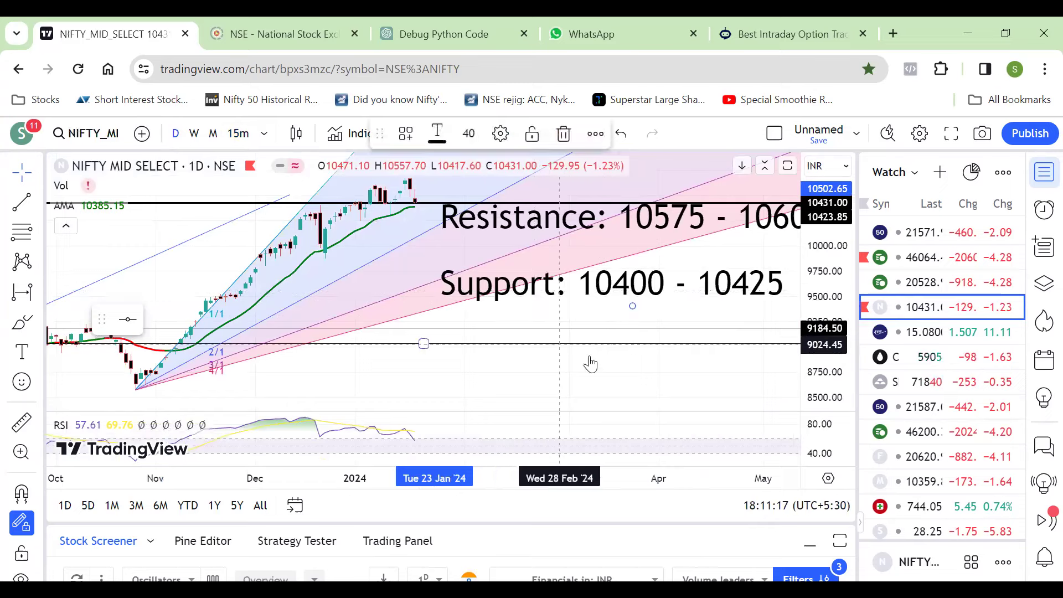
drag(655, 375, 593, 365)
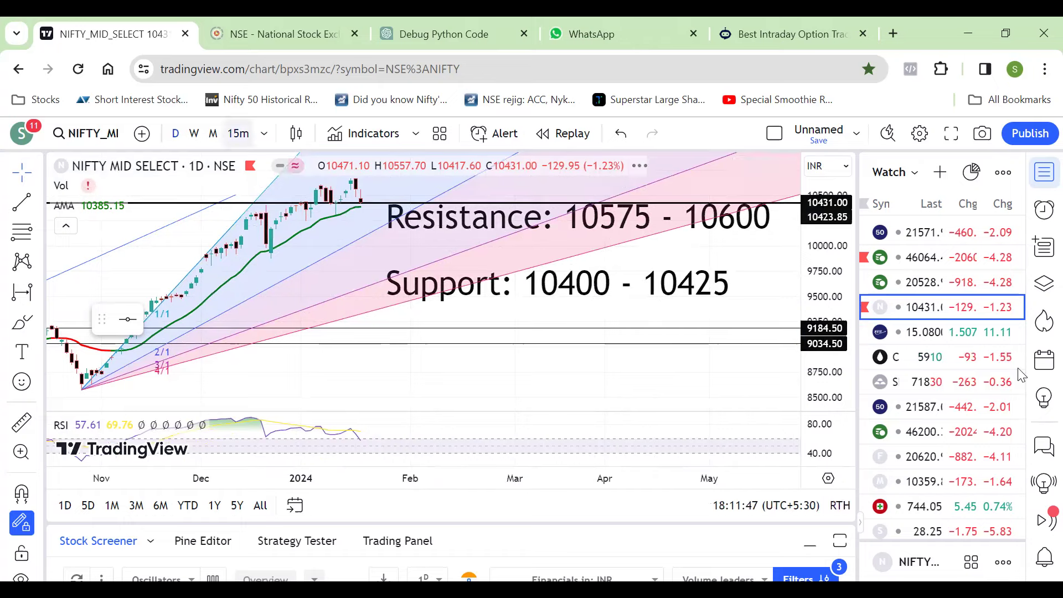
click(233, 134)
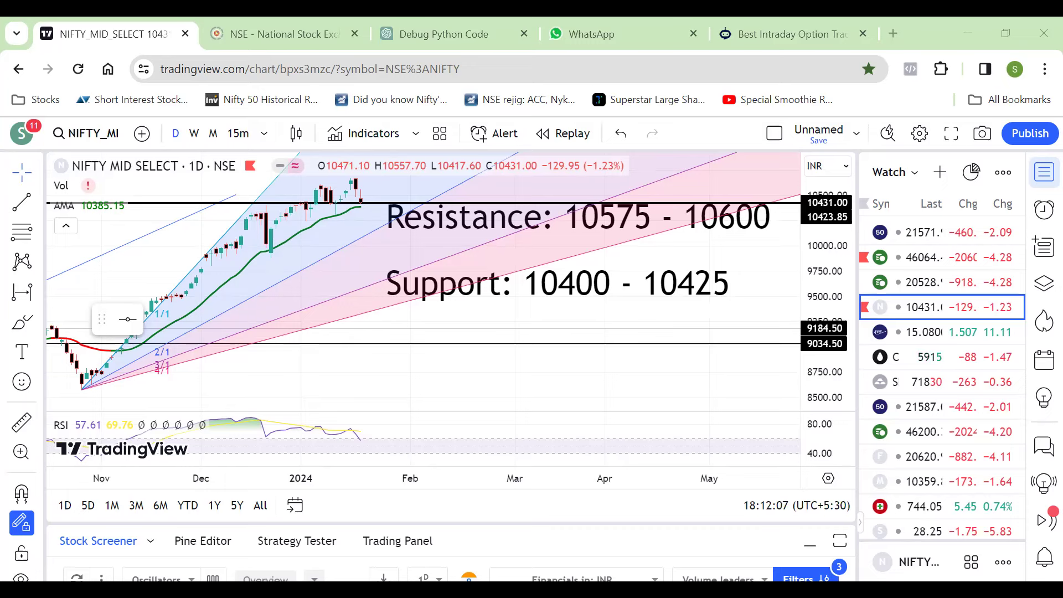
Look at Sheet2 of the Gann Square of 144 workbook in Excel and return to the TradingView chart
mouse_move(509, 581)
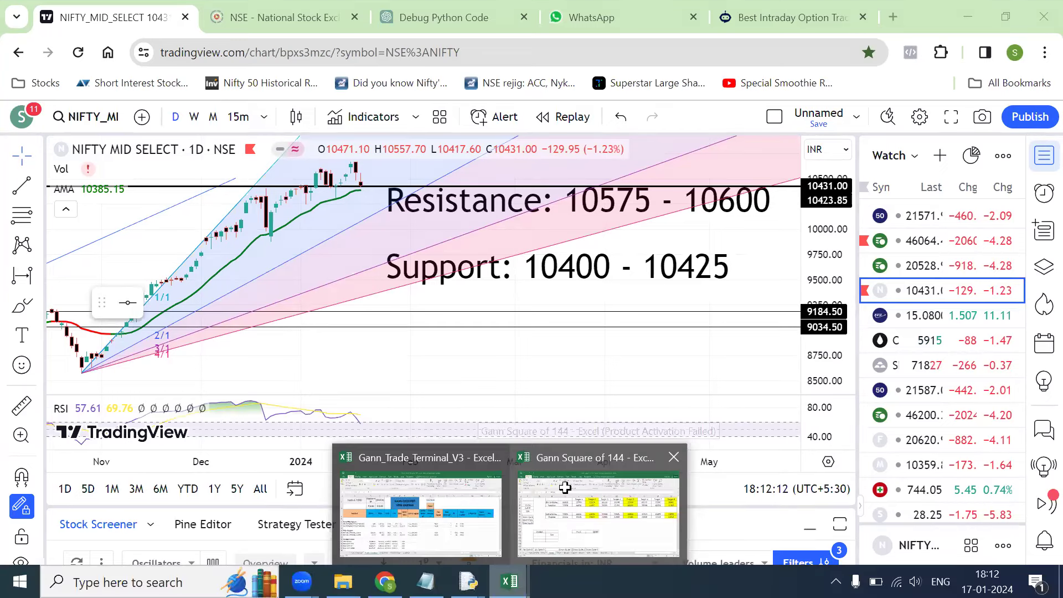
click(565, 487)
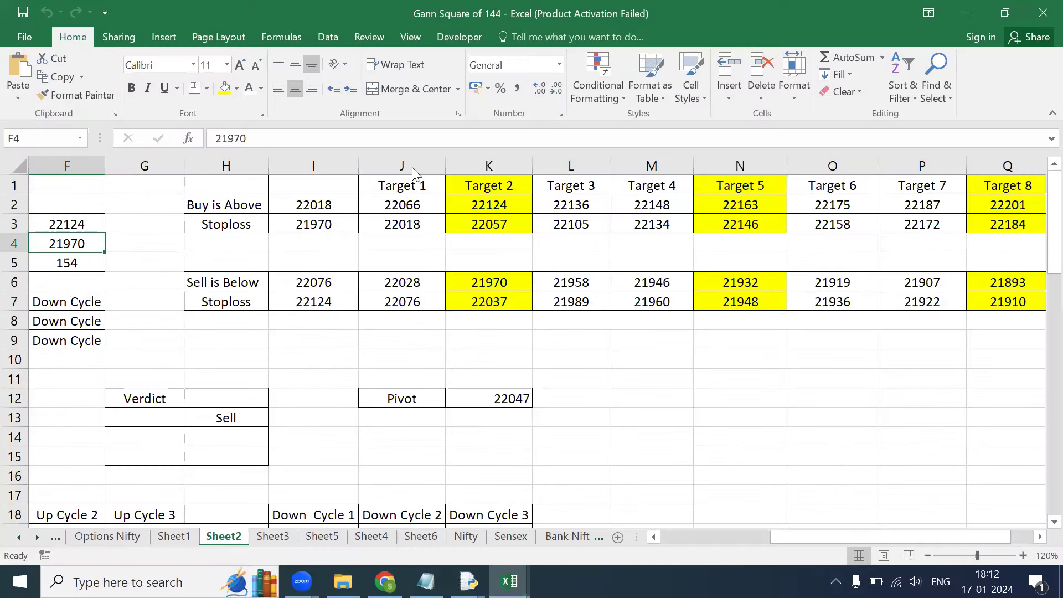
click(385, 581)
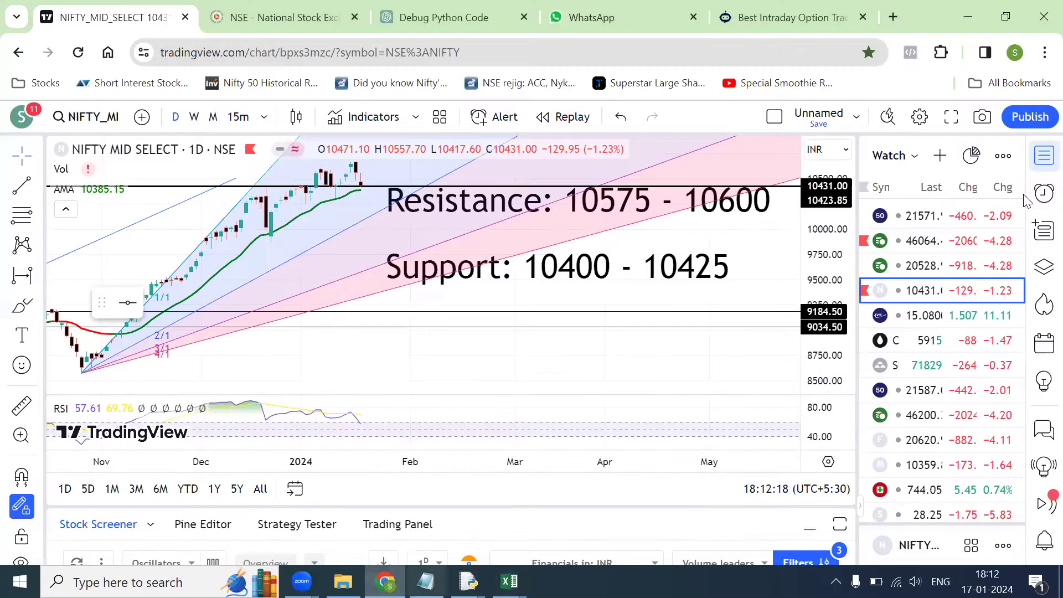
Open the Nifty Bank chart and then the Nifty 50 Index chart from the watchlist
click(924, 247)
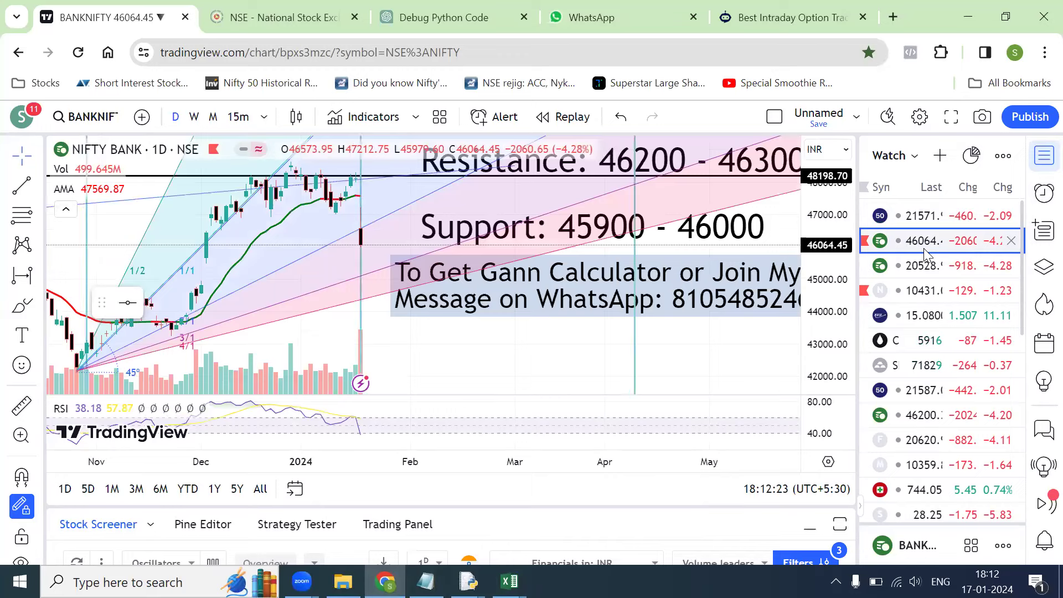
click(941, 215)
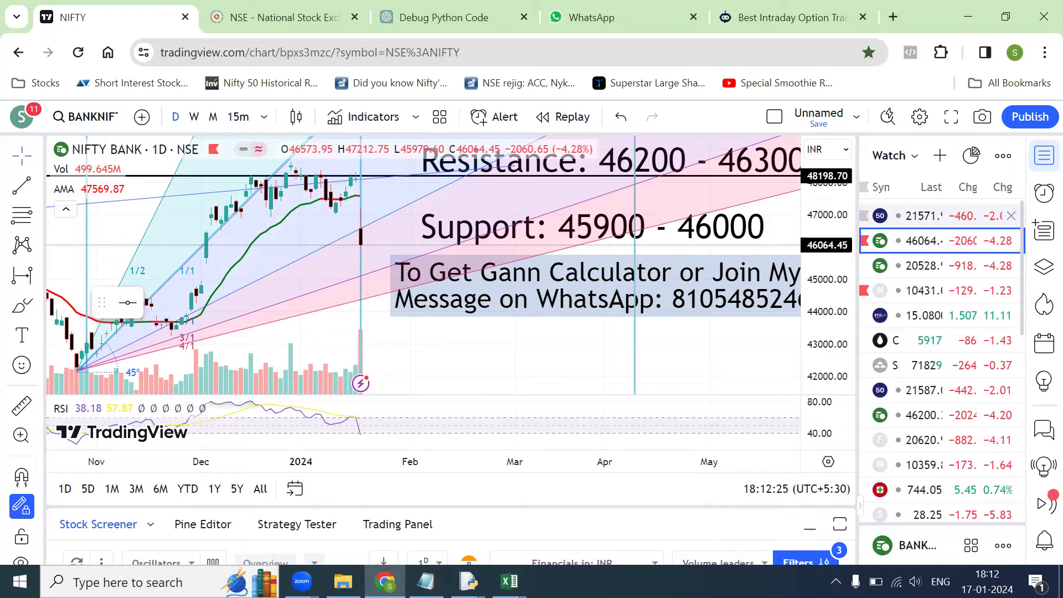
click(918, 222)
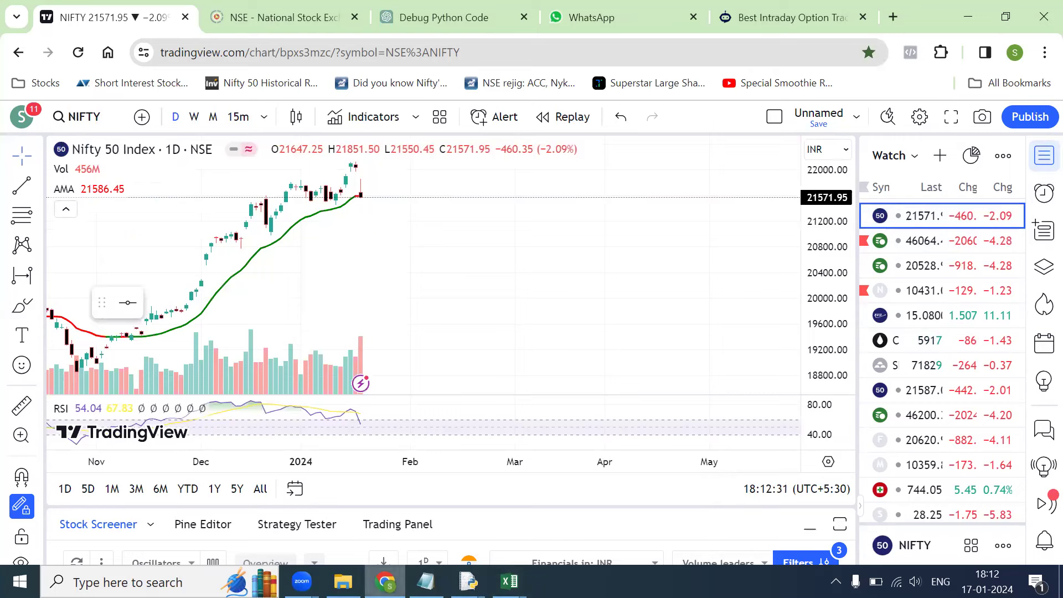
Switch to the Gann Square of 144 workbook in Excel and set the Nifty low in cell F4 of Sheet2 to 21550
mouse_move(384, 581)
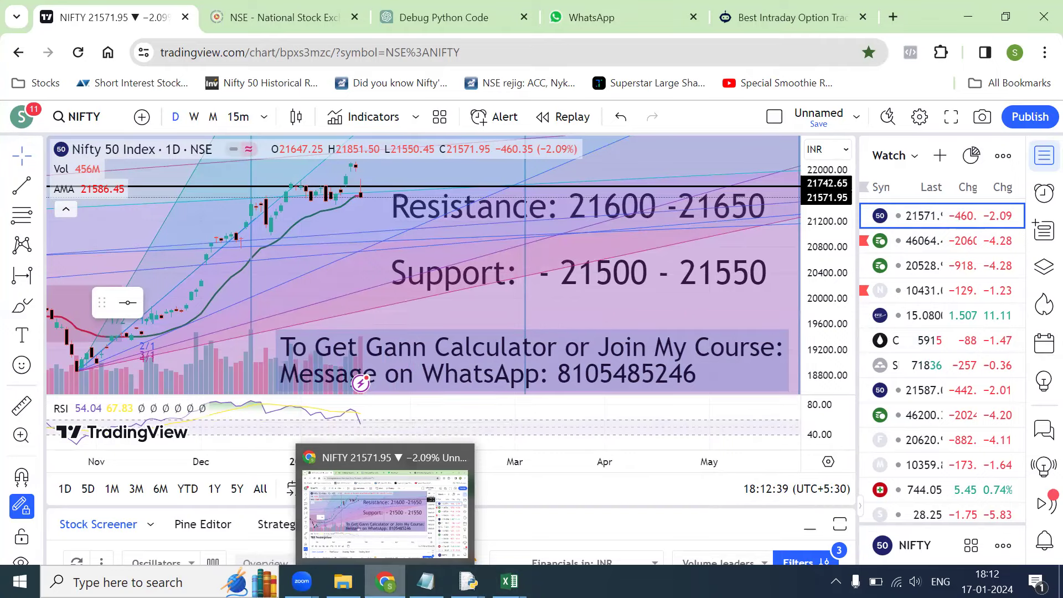
click(509, 581)
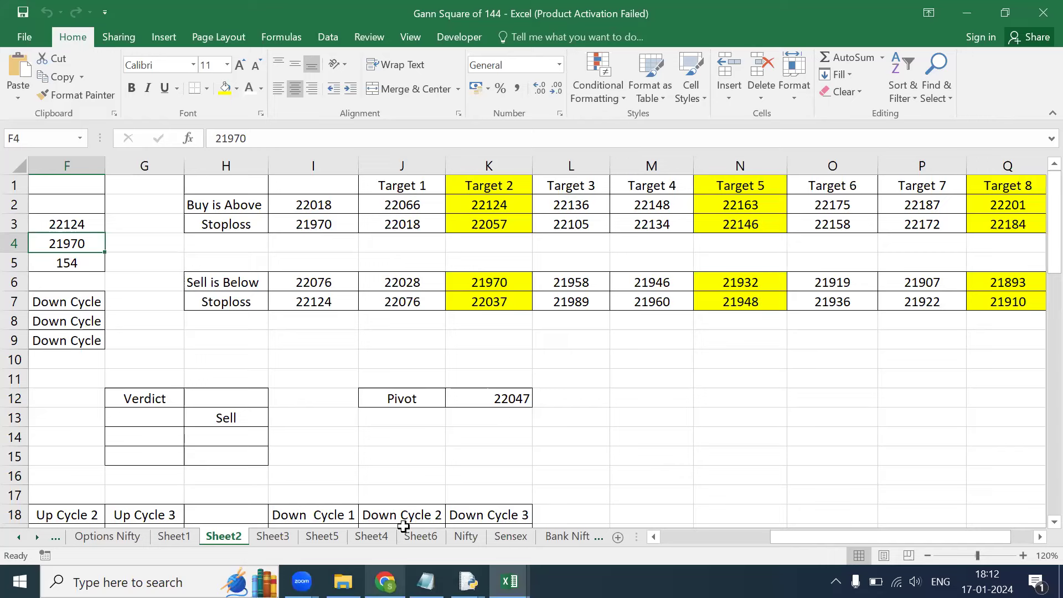
drag(247, 138, 225, 138)
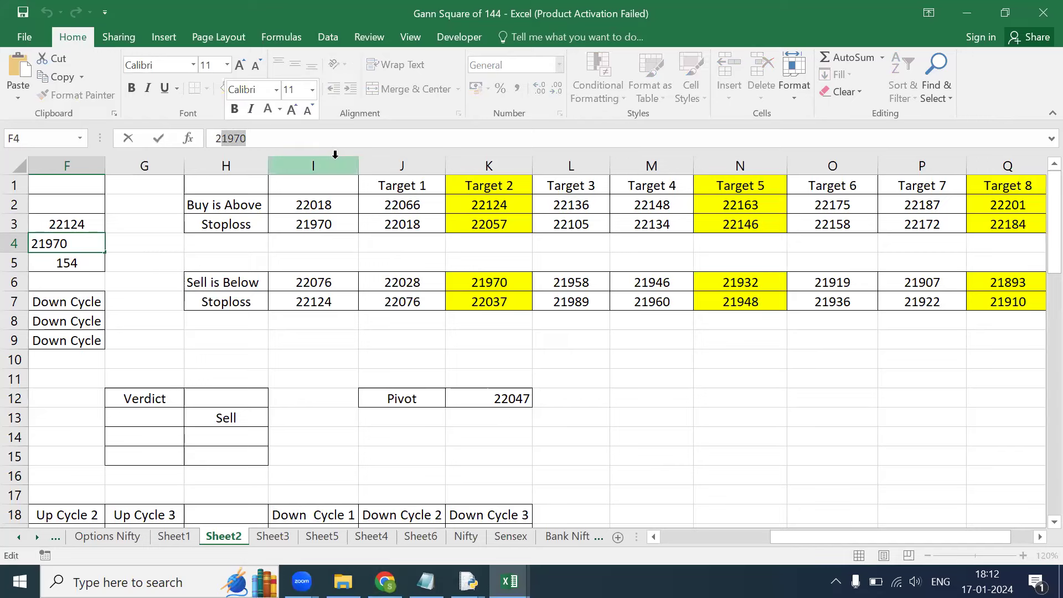
text(1550)
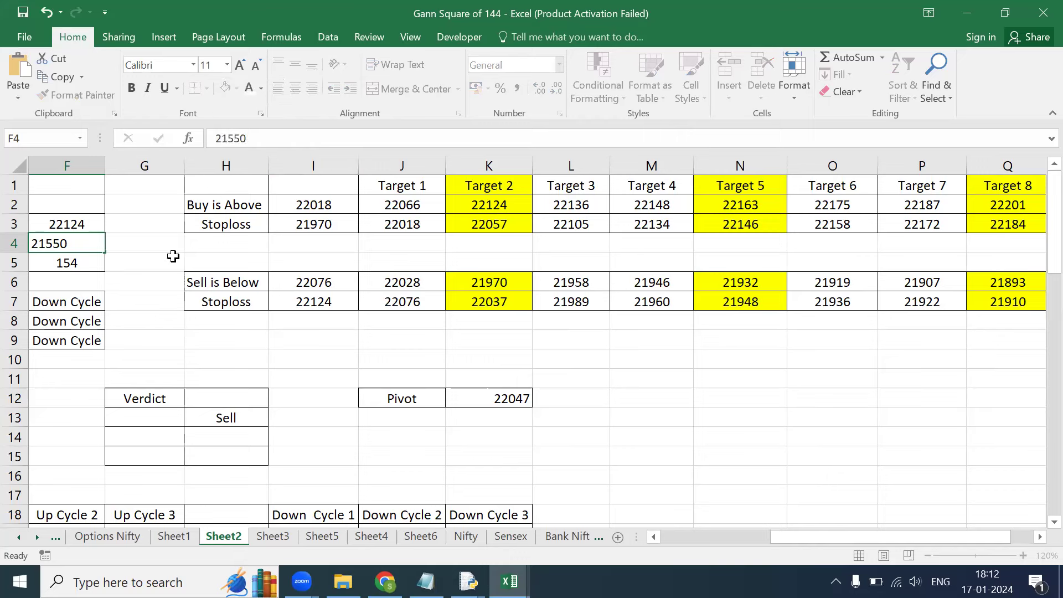
Set the Nifty high in cell F3 of Sheet2 to 21851
click(84, 225)
click(295, 134)
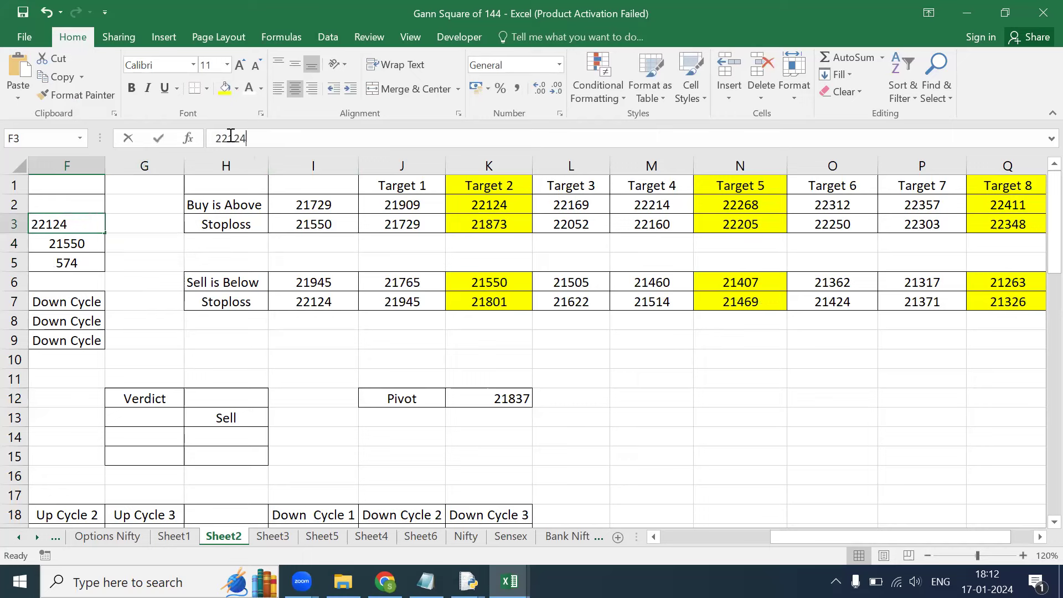
shift+click(222, 134)
text(1)
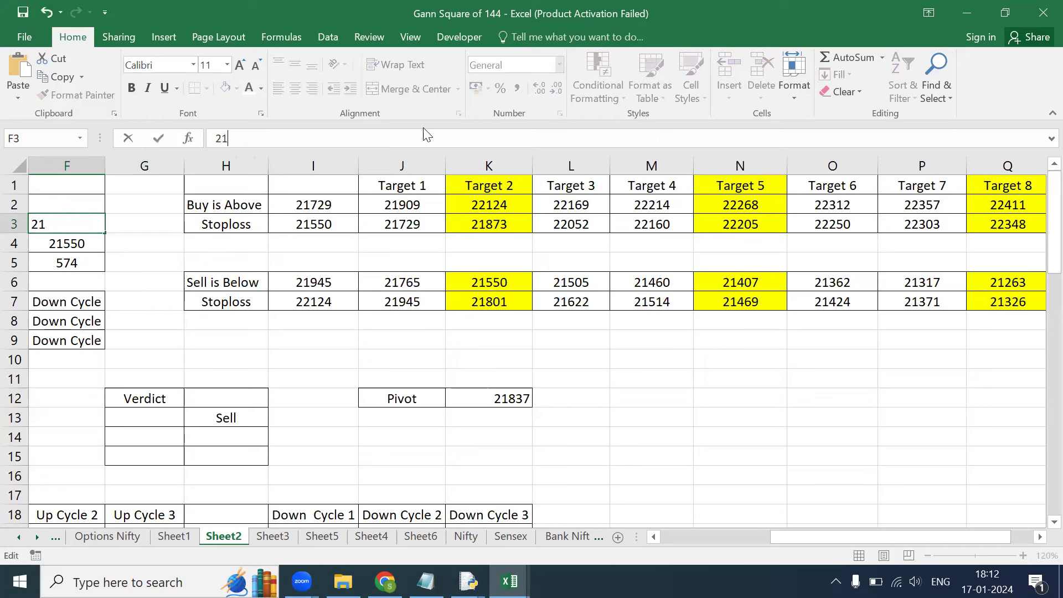
key(BackSpace)
key(BackSpace)
text(851)
key(Return)
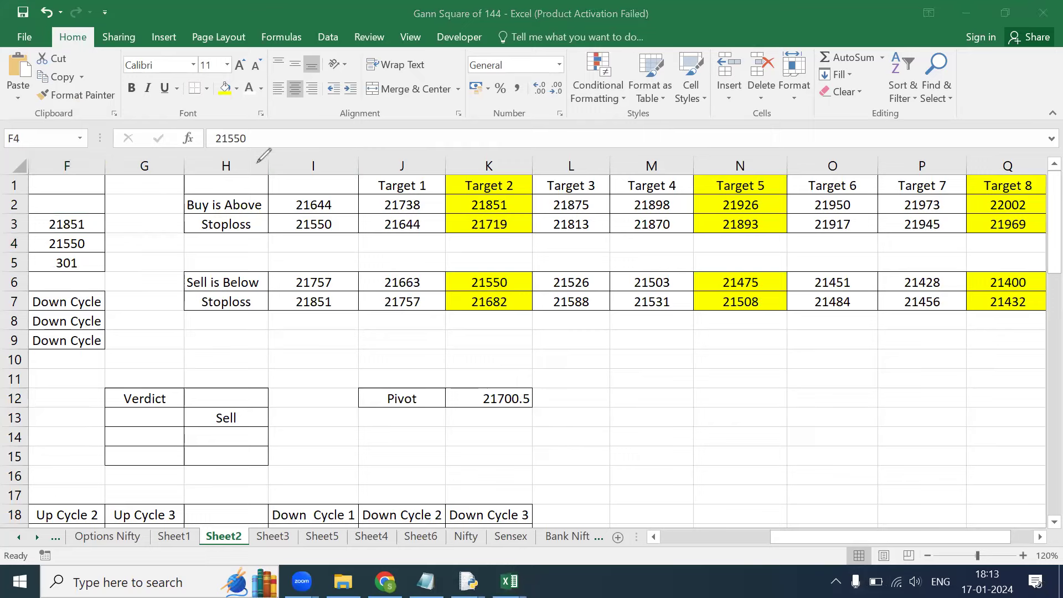
Circle the buy entry level 21644 and draw check marks over Target 1 and Target 2 in the buy table
mouse_move(334, 191)
mouse_down()
mouse_move(291, 183)
mouse_move(341, 203)
mouse_move(353, 187)
mouse_up()
drag(413, 183, 439, 149)
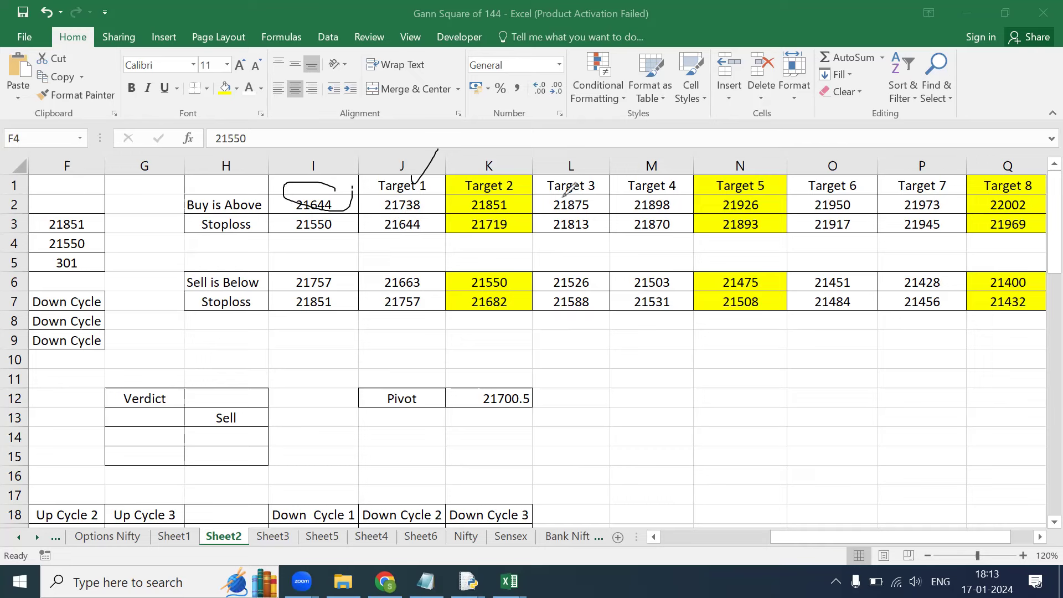
drag(483, 176, 550, 154)
Circle the sell entry level 21757, check off the first sell target 21663 and circle the second target 21550
mouse_move(316, 262)
mouse_down()
mouse_move(288, 282)
mouse_move(330, 264)
mouse_up()
drag(396, 256, 457, 240)
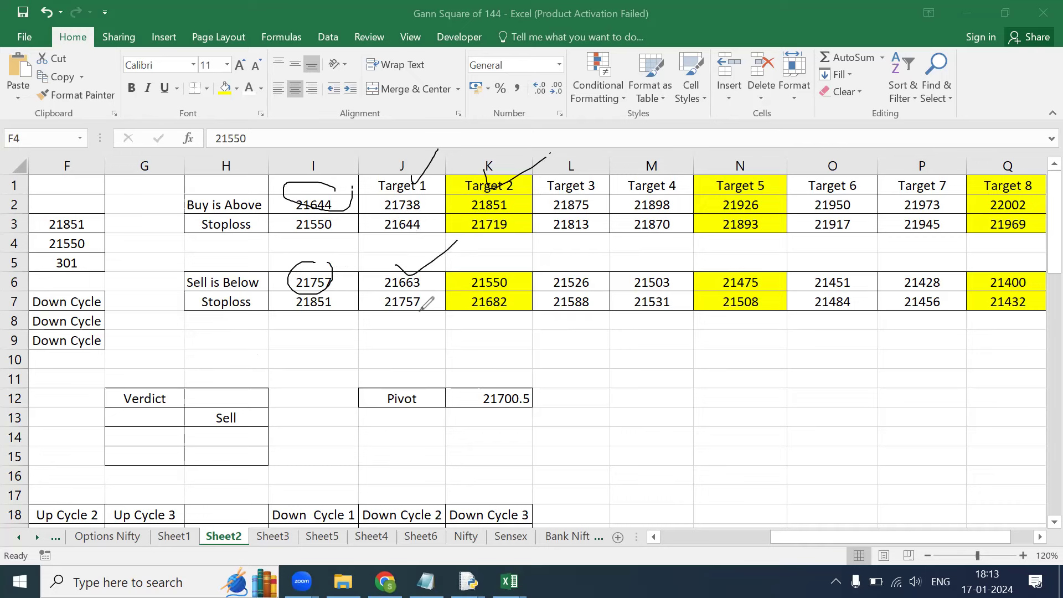
mouse_move(482, 255)
mouse_down()
mouse_move(465, 296)
mouse_move(523, 264)
mouse_move(487, 242)
mouse_up()
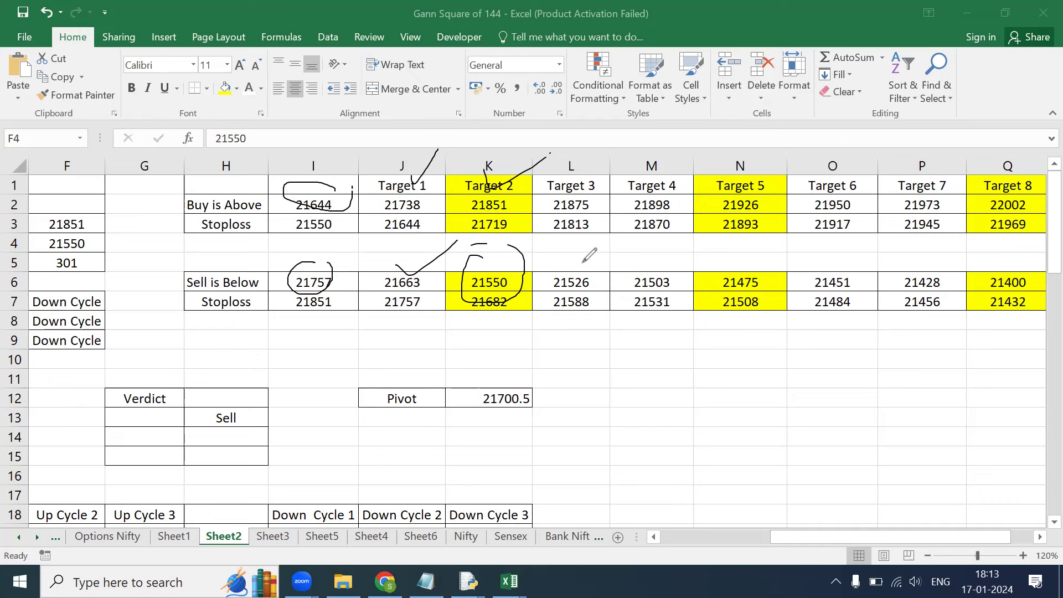
Draw check marks over the sell targets from Target 3 at 21526 through Target 8 at 21400
drag(581, 263, 626, 244)
drag(662, 263, 716, 247)
drag(754, 263, 807, 242)
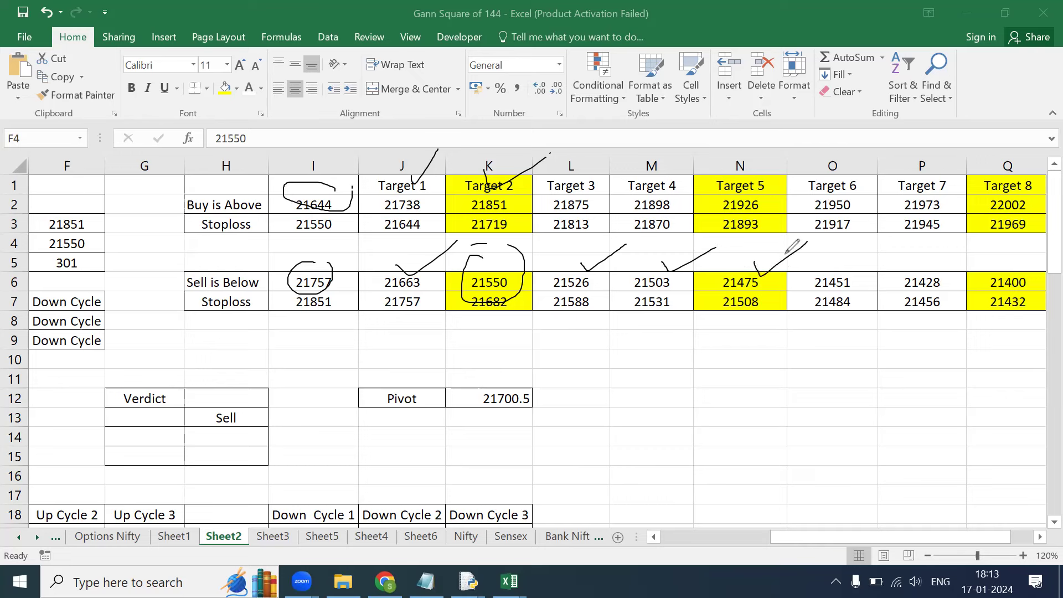
mouse_move(829, 268)
mouse_down()
mouse_move(836, 277)
mouse_move(873, 256)
mouse_up()
drag(927, 253, 1039, 247)
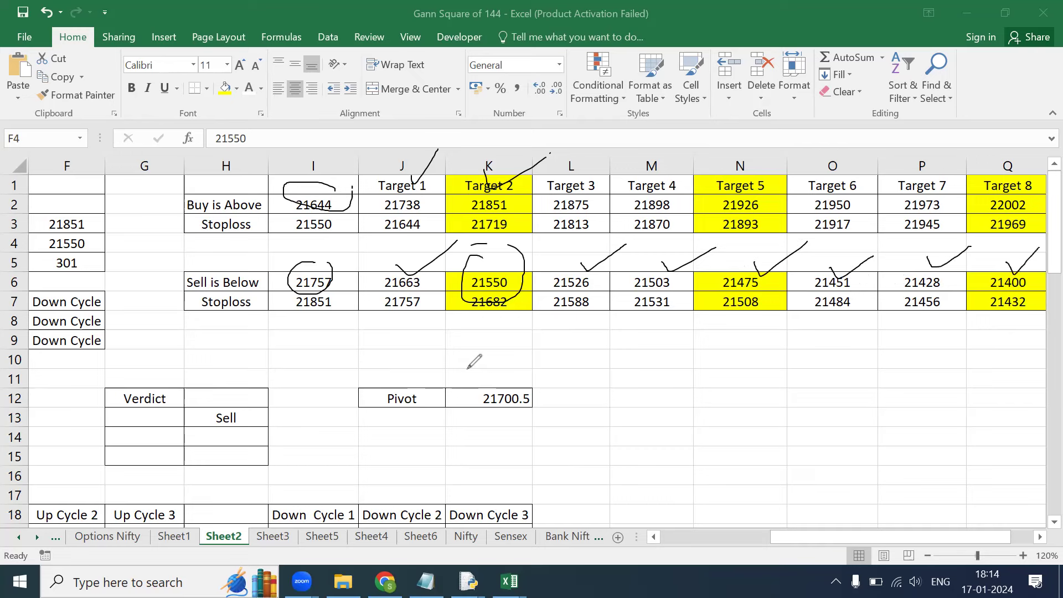
Handwrite the range 21400 — 21600 below the sell table and a circled 21500 underneath it
mouse_move(371, 339)
mouse_down()
mouse_move(389, 333)
mouse_move(381, 361)
mouse_move(514, 333)
mouse_move(681, 343)
mouse_move(692, 355)
mouse_up()
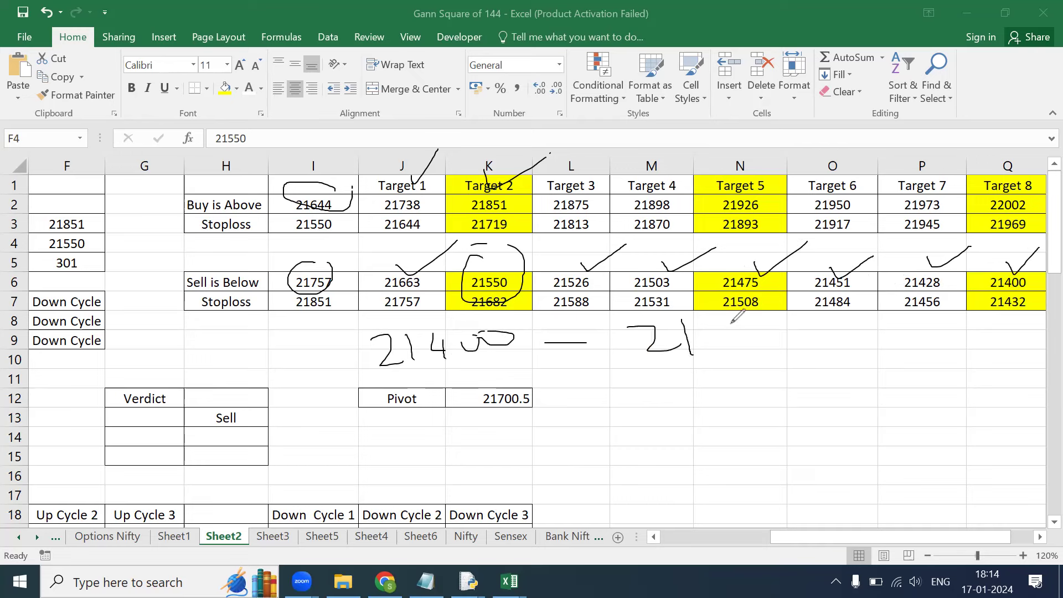
mouse_move(717, 320)
mouse_down()
mouse_move(698, 335)
mouse_move(782, 334)
mouse_up()
drag(605, 391, 655, 413)
mouse_move(682, 378)
mouse_down()
mouse_move(658, 394)
mouse_move(663, 413)
mouse_move(714, 366)
mouse_move(579, 407)
mouse_move(752, 375)
mouse_up()
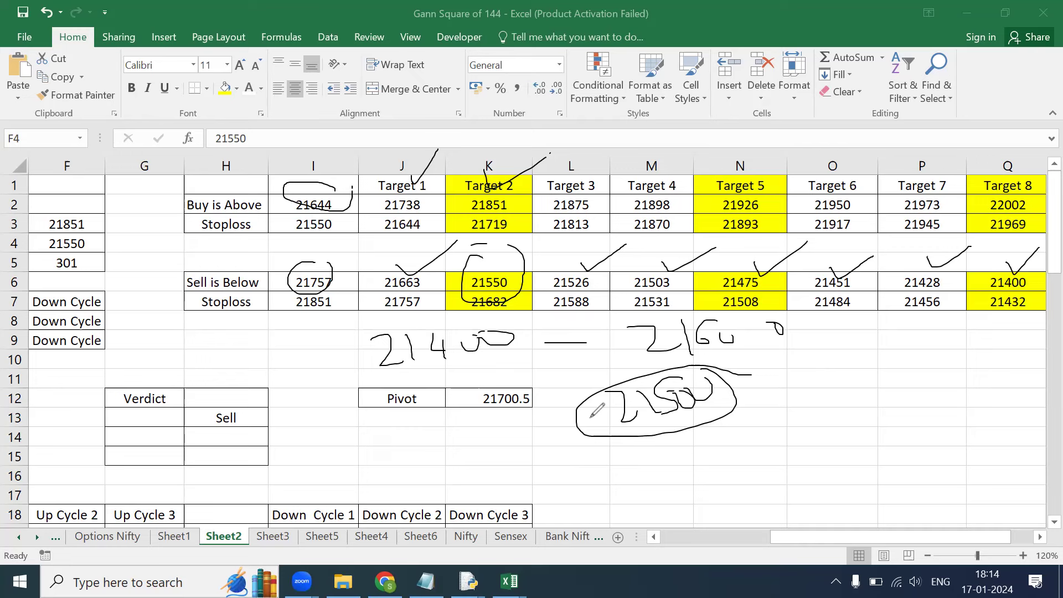
Clear all drawn annotations from the sheet and draw a cross over the "Buy is Above" label
click(342, 126)
click(228, 136)
drag(225, 190, 247, 213)
drag(240, 173, 228, 216)
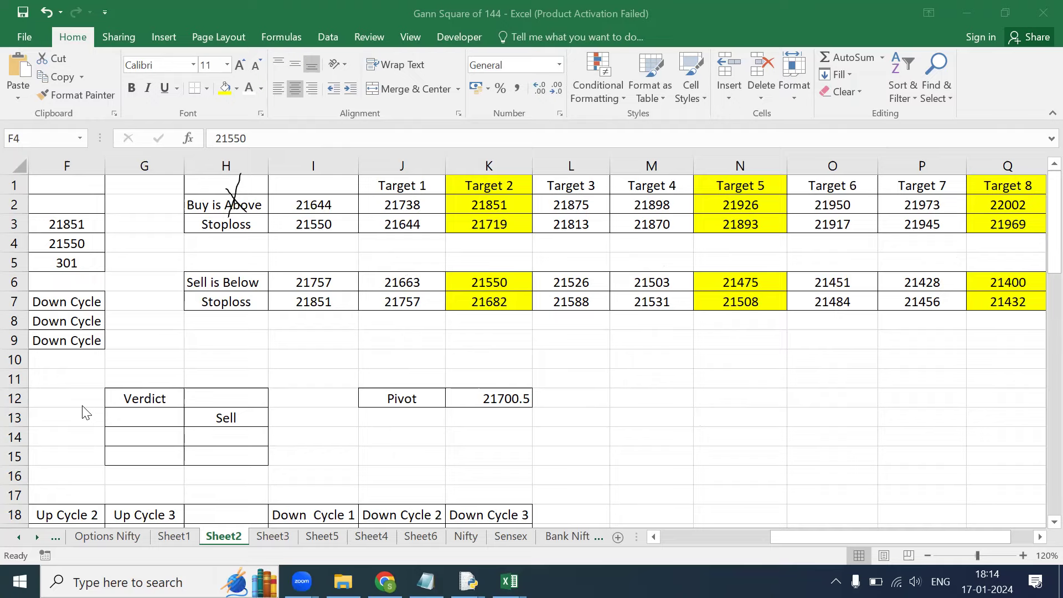
Switch to TradingView and open the Nifty Bank chart from the watchlist to view its daily high and low
click(385, 581)
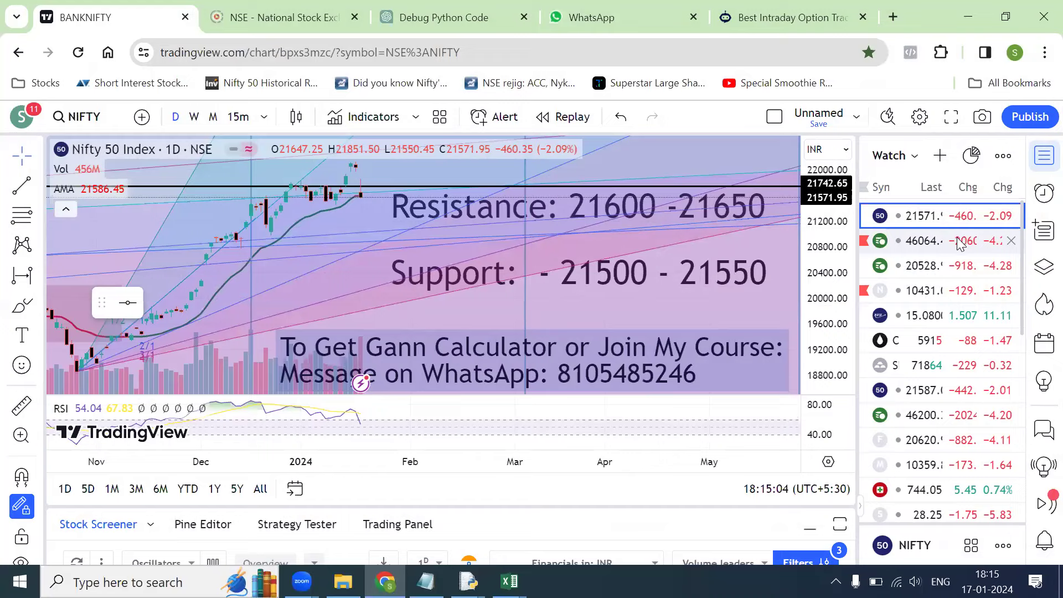
click(960, 244)
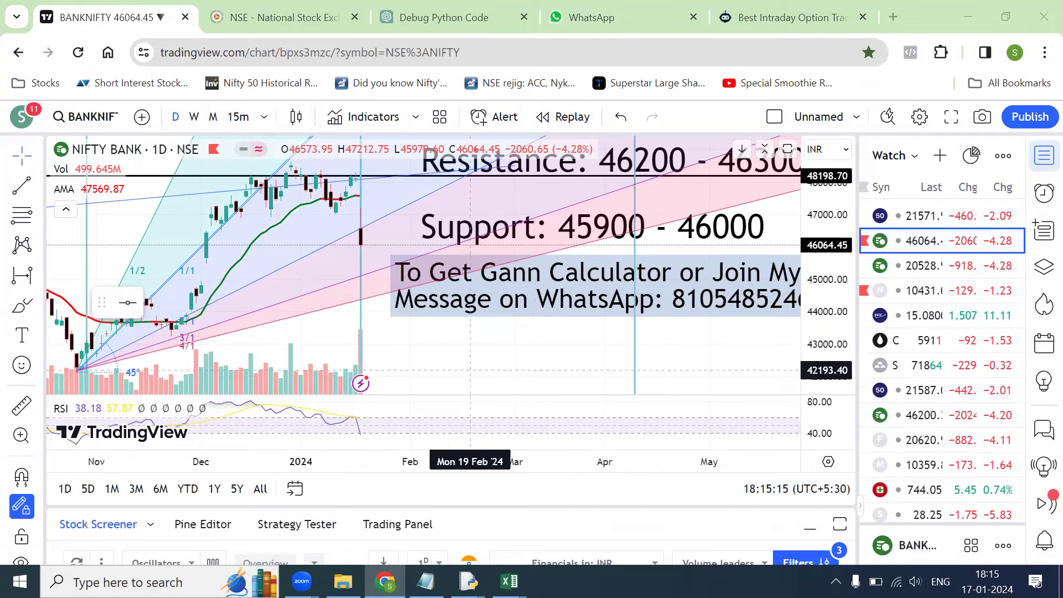
Switch to the Gann Square of 144 workbook in Excel and set the low in cell F4 of Sheet1 to 47980
mouse_move(509, 581)
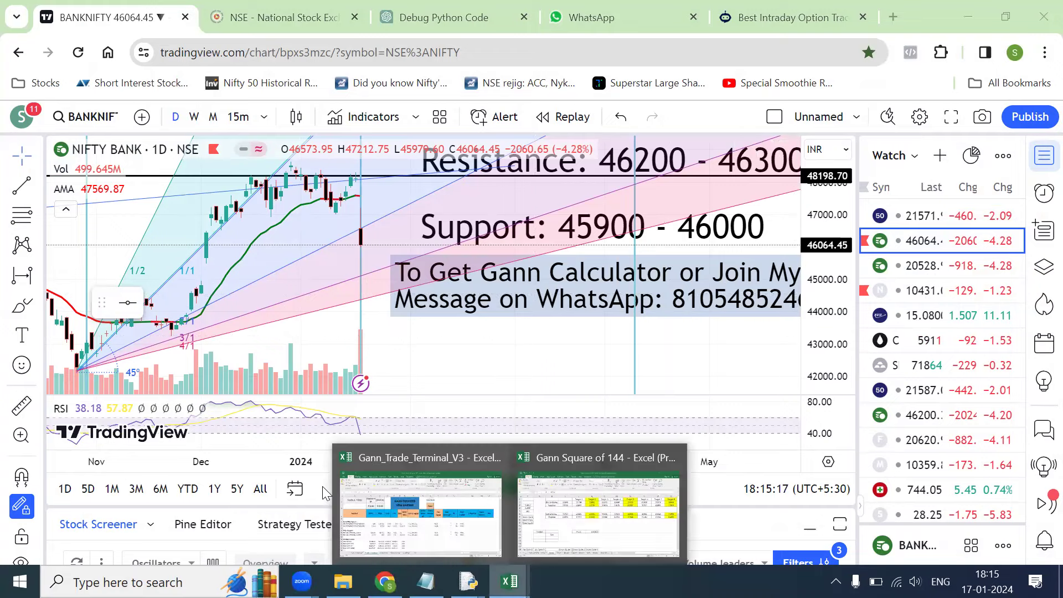
click(597, 515)
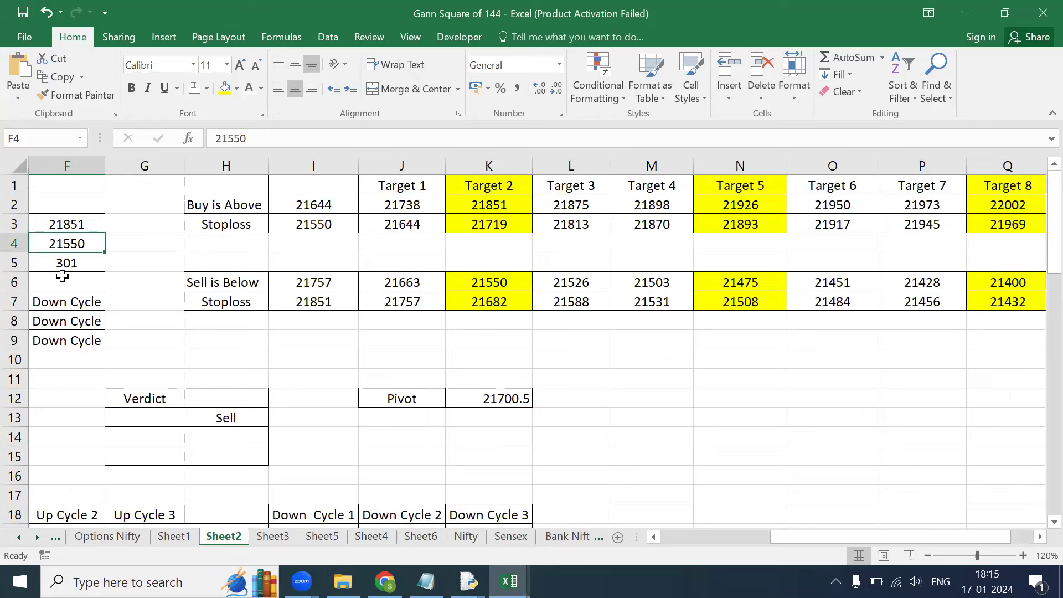
click(176, 536)
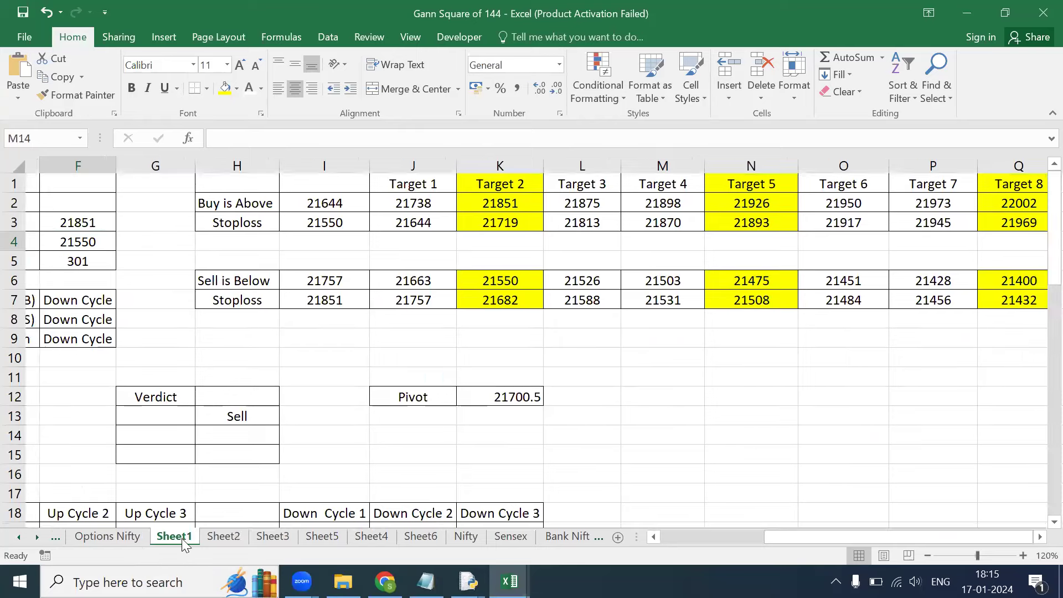
click(54, 240)
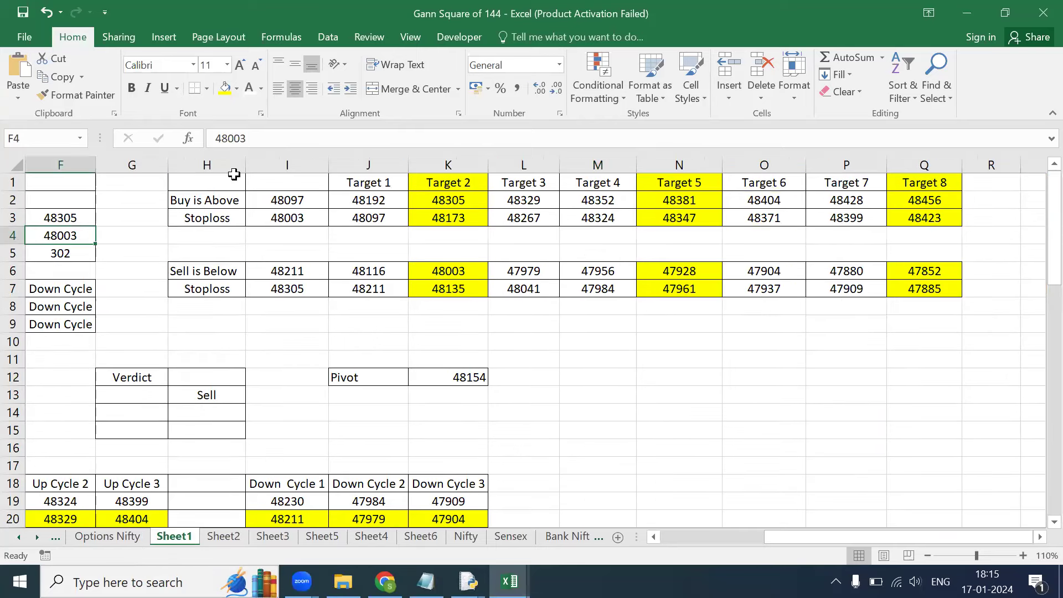
text(47)
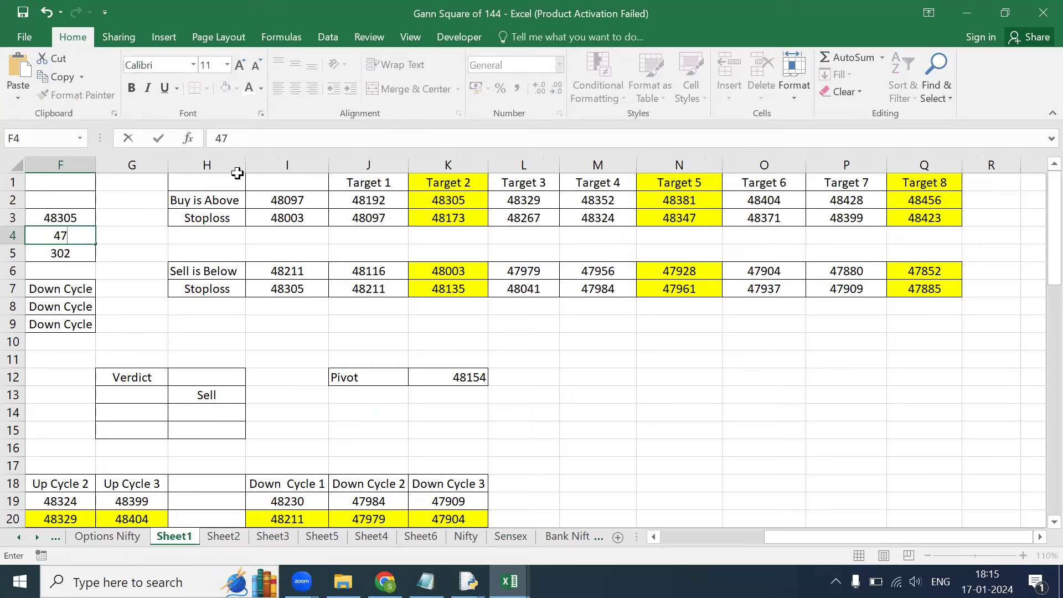
text(980)
key(Return)
Check the low entered in F4 against the Nifty Bank daily low on the TradingView chart
key(Up)
key(Up)
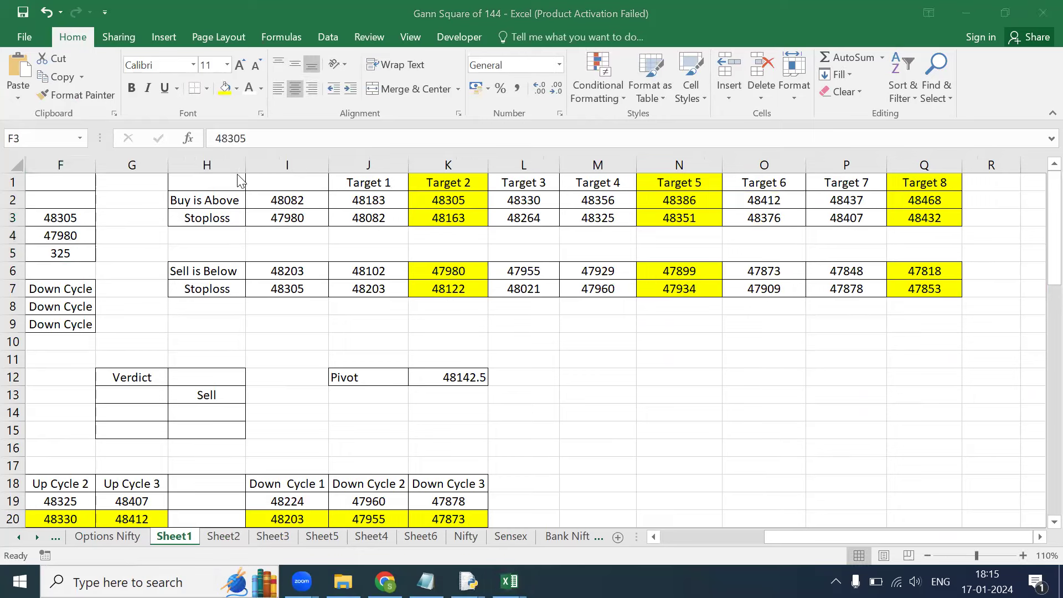
click(62, 237)
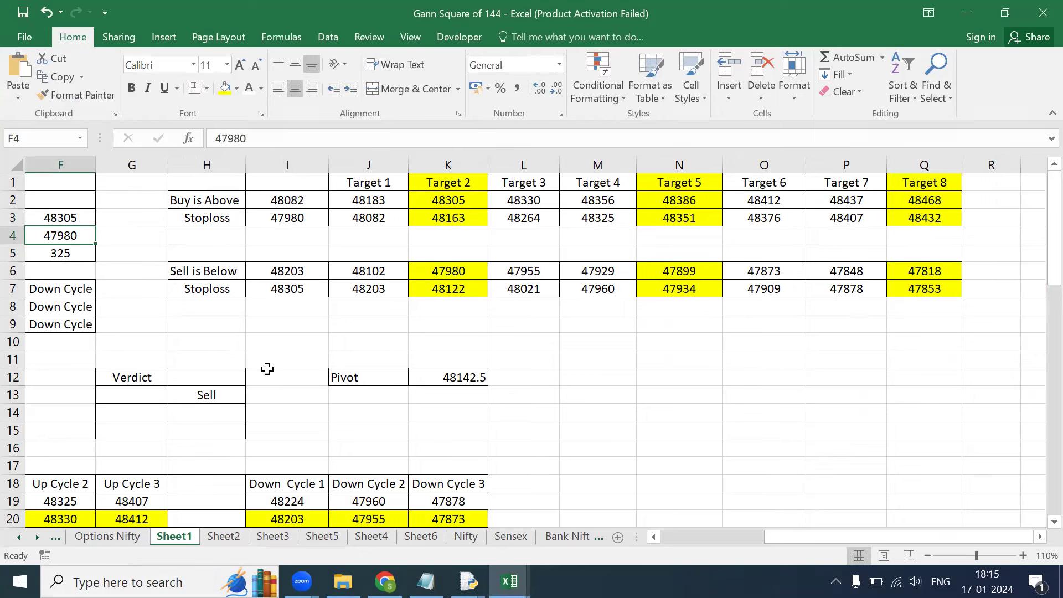
key(alt+Tab)
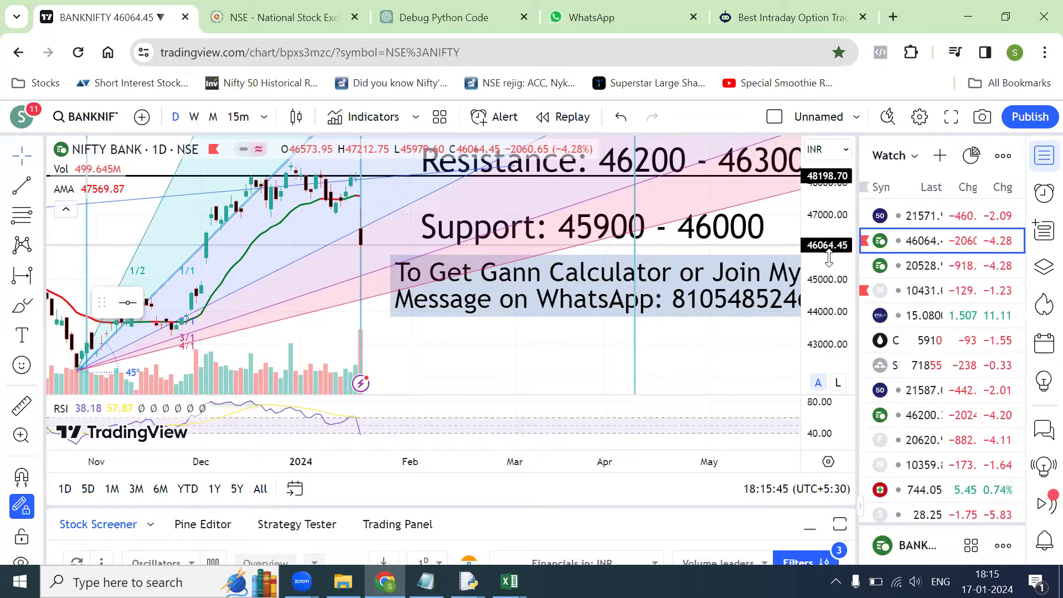
key(alt+Tab)
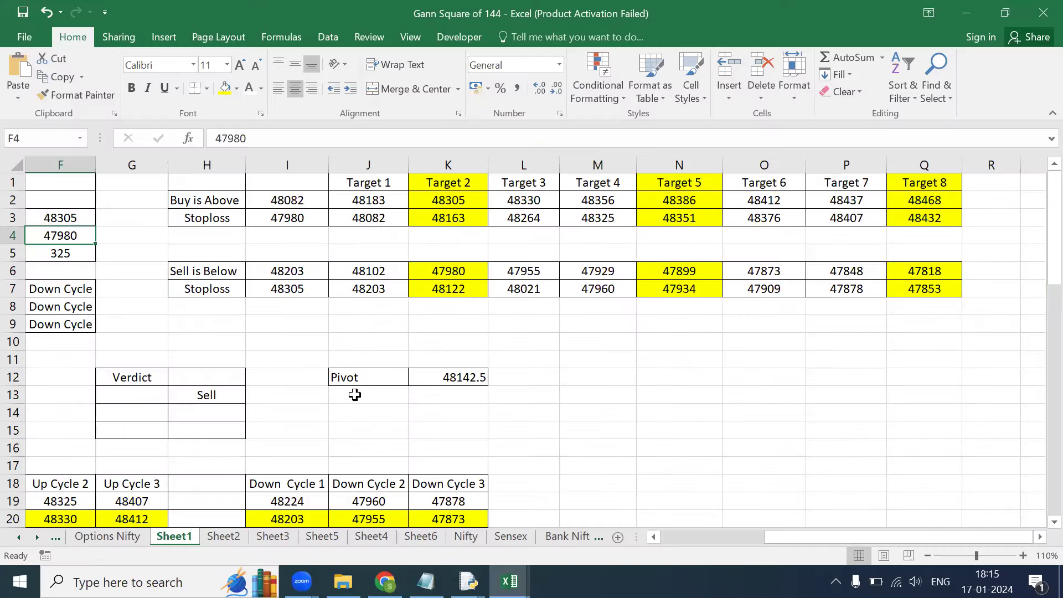
Replace the wrong digit of the Nifty Bank low in F4 with 5 and switch back to the TradingView chart
click(233, 134)
key(BackSpace)
text(5)
key(alt+Tab)
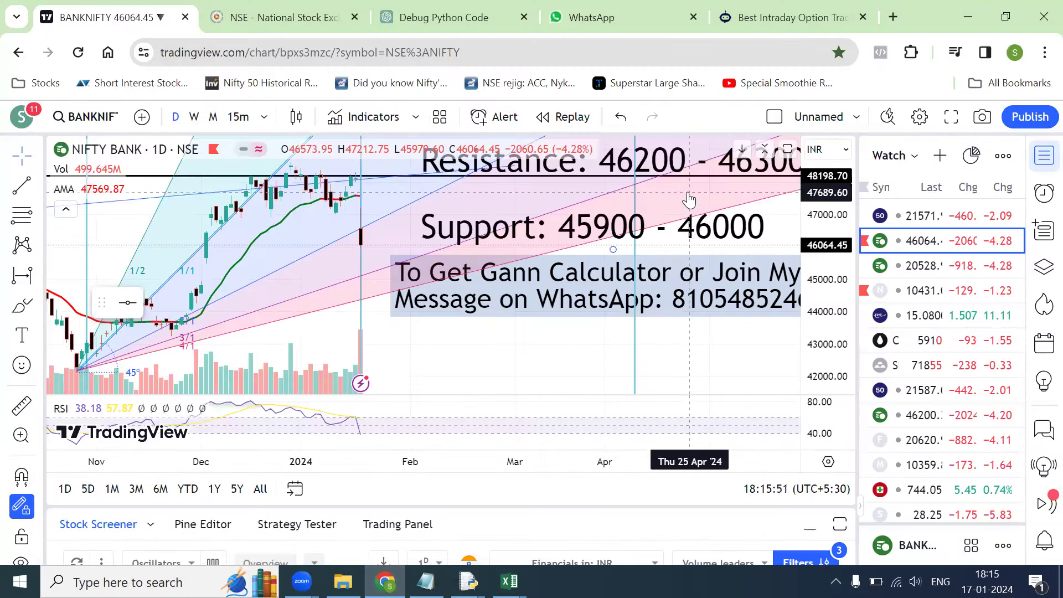
Switch between the workbook and the TradingView chart to commit 45980 as the Nifty Bank low in F4 and set the high in F3 to 47213
key(alt+Tab)
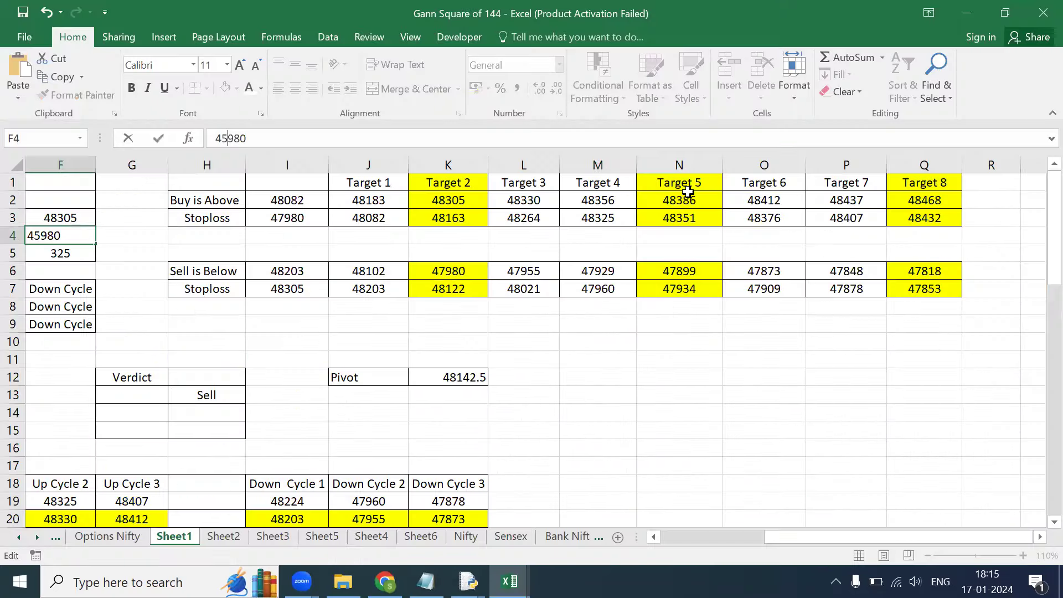
click(365, 360)
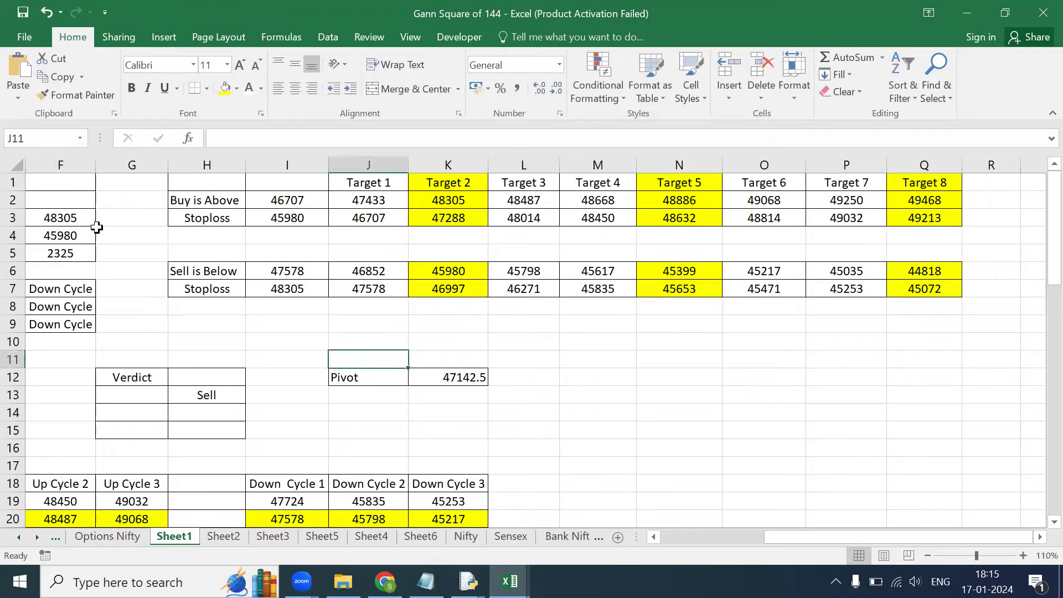
key(alt+Tab)
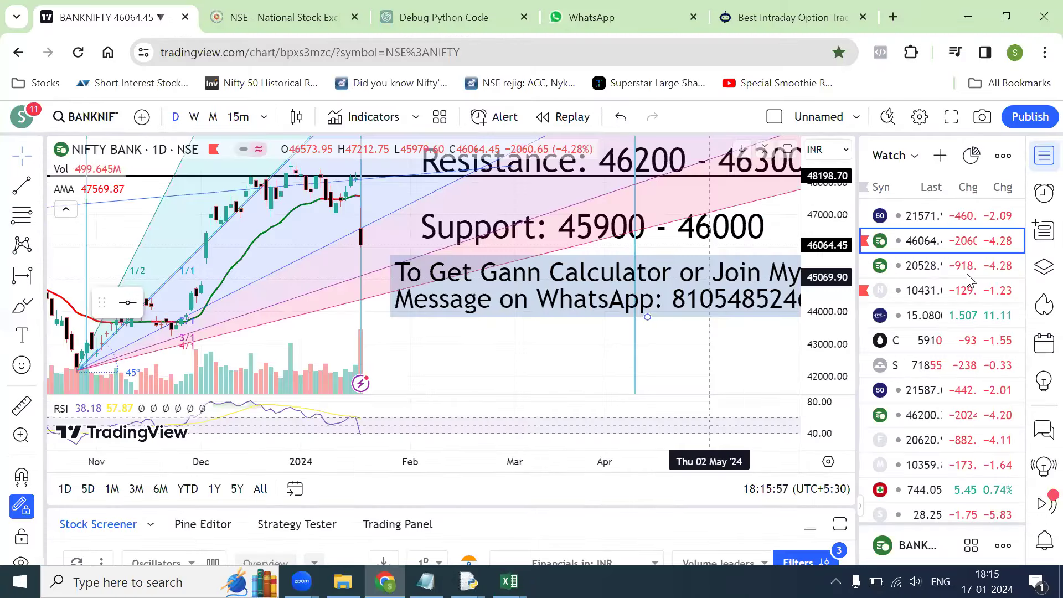
key(alt+Tab)
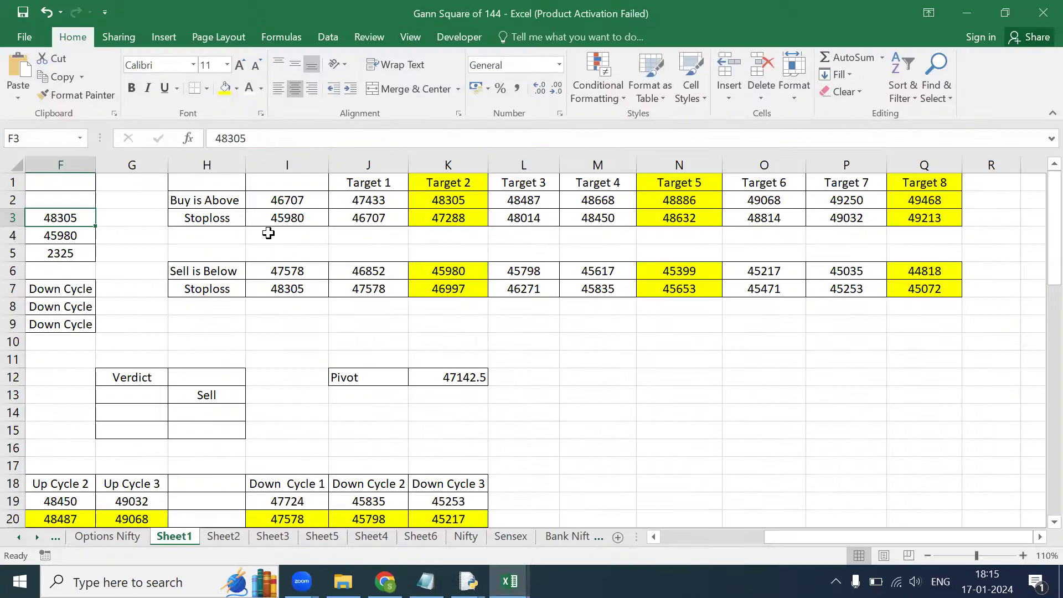
text(47213)
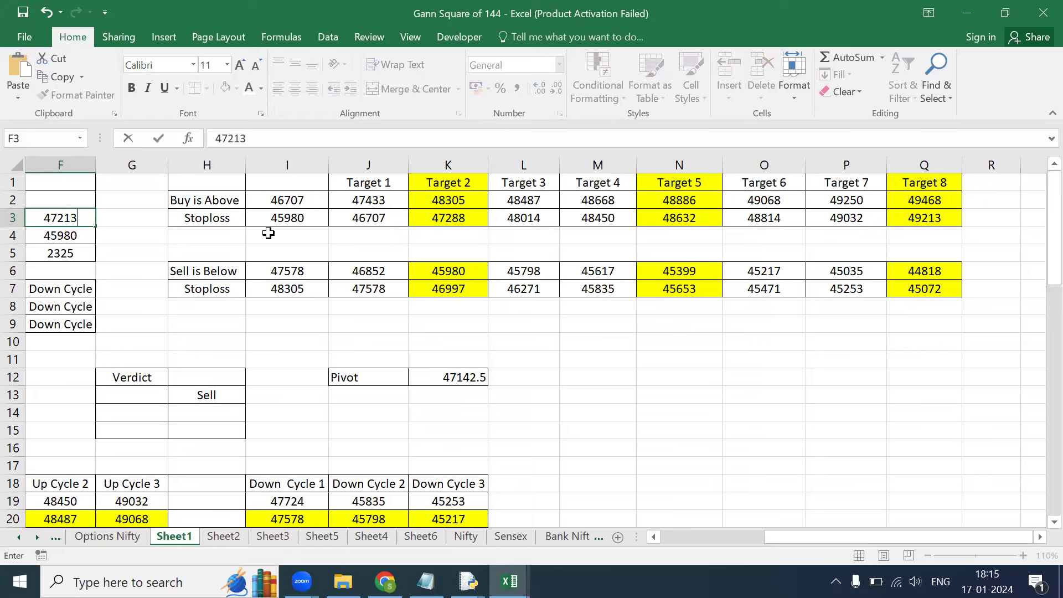
key(Return)
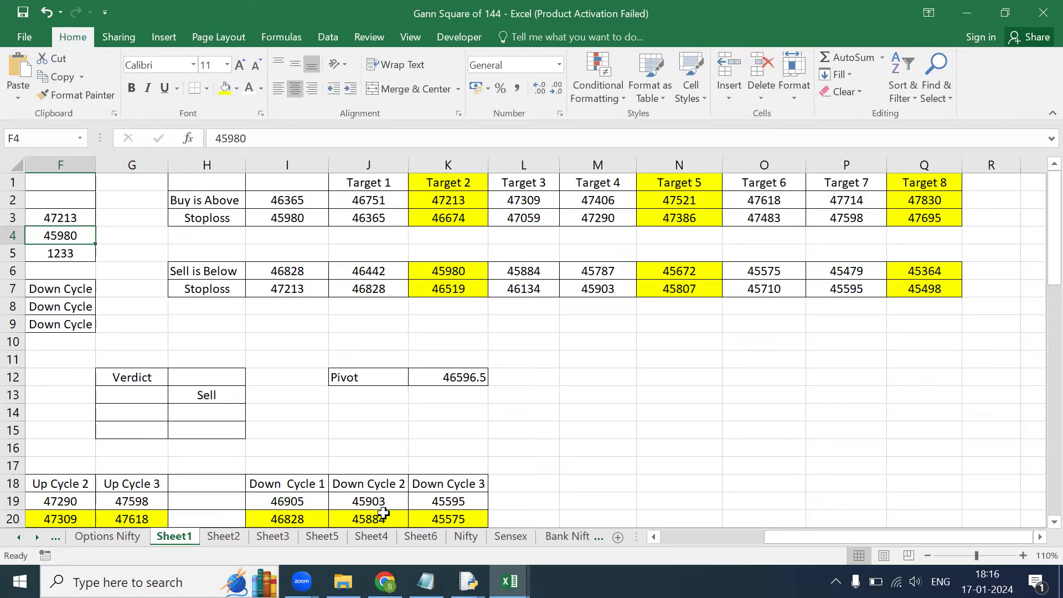
Turn on screen annotation, circle the Buy is Above level in I2, and tick buy Target 1 and Target 2 with the pen
key(alt+Tab)
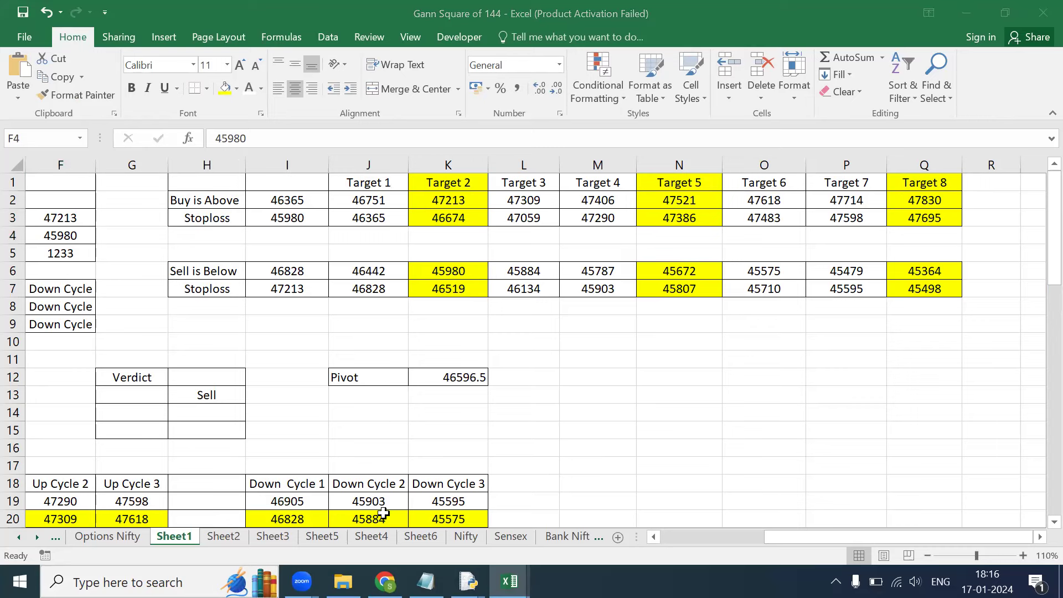
key(alt+Tab)
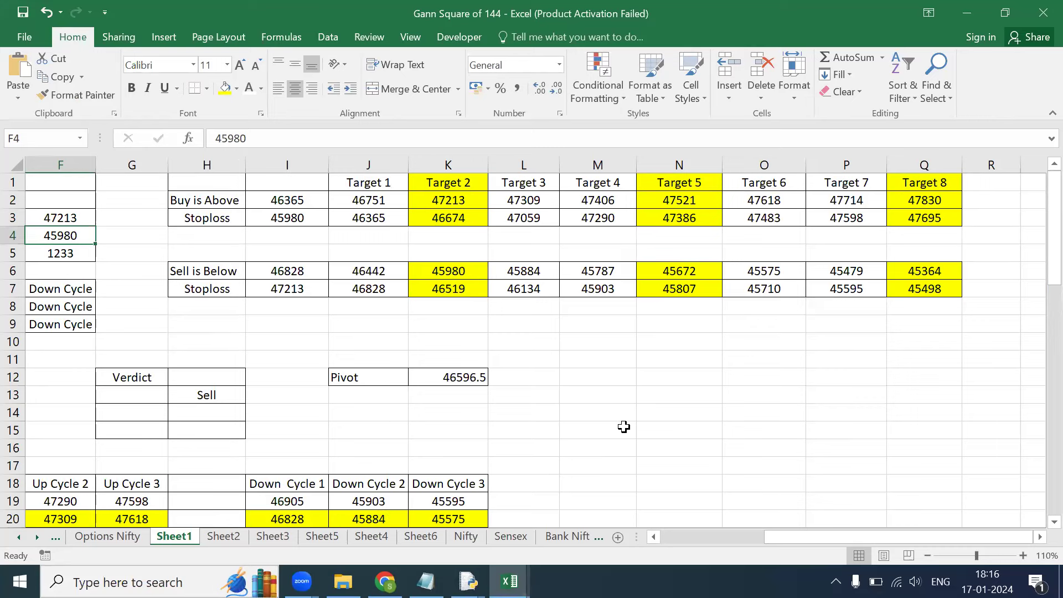
key(ctrl+shift+1)
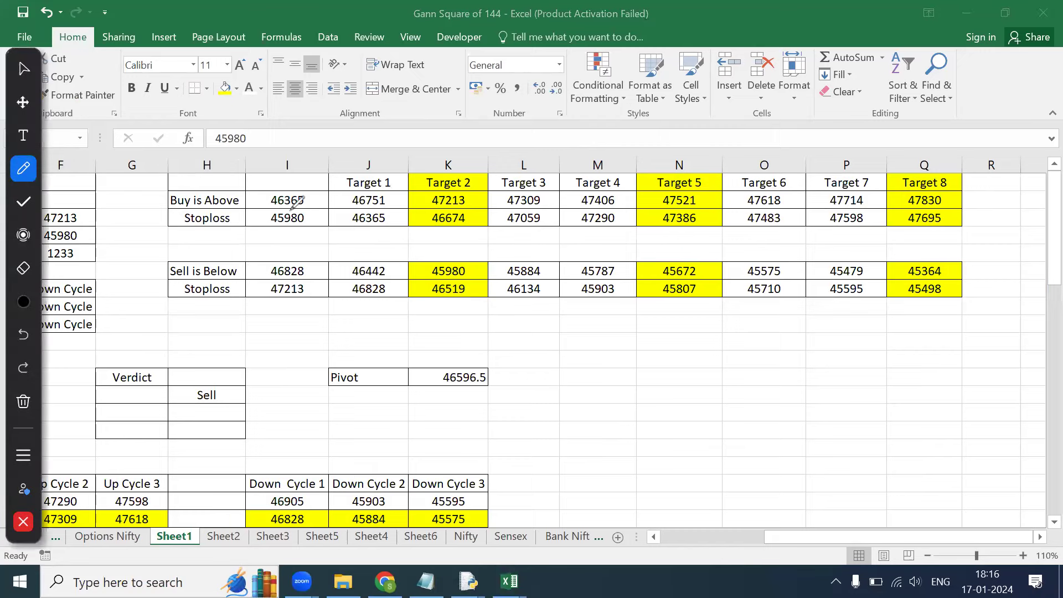
drag(270, 186, 310, 195)
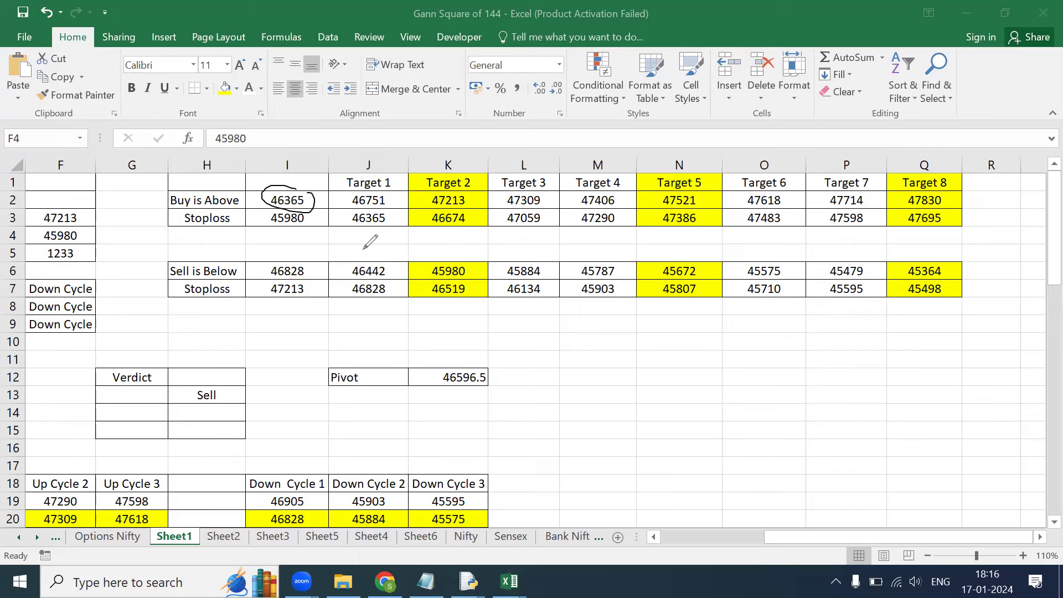
drag(377, 181, 426, 159)
mouse_move(433, 164)
mouse_down()
mouse_move(435, 174)
mouse_move(472, 145)
mouse_up()
Tick the Sell is Below levels across row 6, circling those in L6 and O6, and clear all pen marks
mouse_move(294, 258)
mouse_down()
mouse_move(343, 237)
mouse_move(383, 263)
mouse_move(403, 250)
mouse_up()
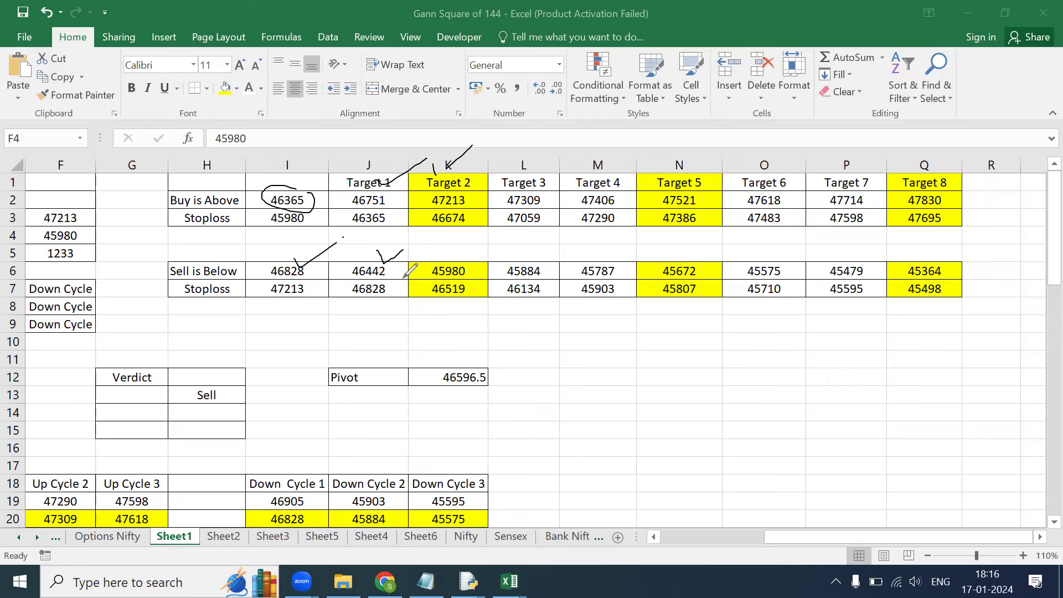
drag(461, 253, 496, 241)
mouse_move(530, 257)
mouse_down()
mouse_move(532, 282)
mouse_move(538, 256)
mouse_move(558, 260)
mouse_up()
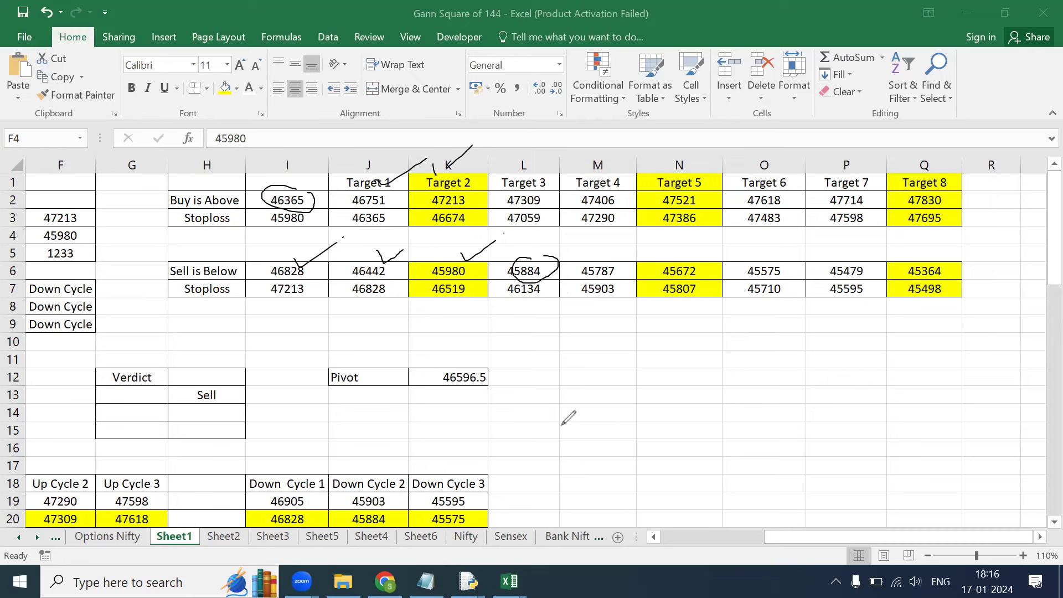
drag(602, 255, 643, 240)
drag(675, 250, 719, 227)
mouse_move(753, 257)
mouse_down()
mouse_move(725, 266)
mouse_move(801, 265)
mouse_move(792, 254)
mouse_move(859, 251)
mouse_move(875, 236)
mouse_move(955, 221)
mouse_up()
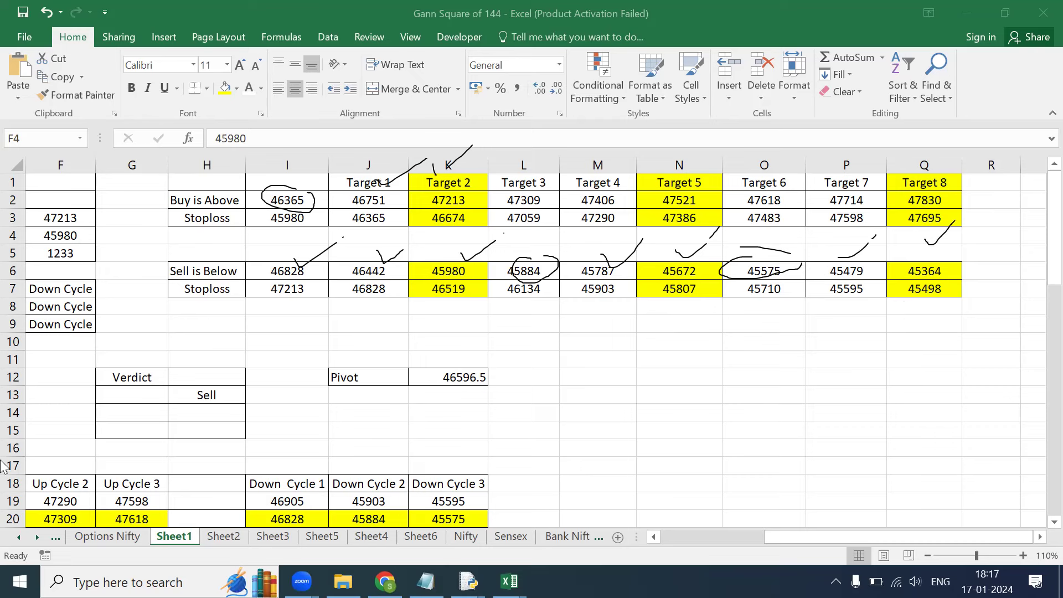
key(e)
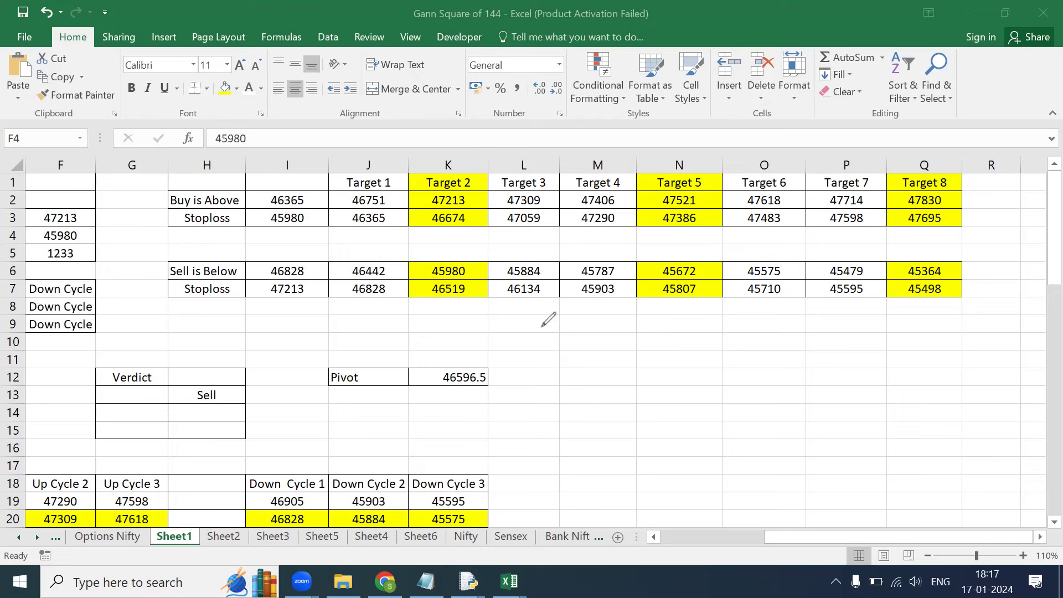
Handwrite the range 45700 — 46300 with a circled 46000 underneath it below the sell table, and close the annotation
mouse_move(544, 322)
mouse_down()
mouse_move(575, 342)
mouse_move(564, 358)
mouse_up()
mouse_move(588, 325)
mouse_down()
mouse_move(573, 332)
mouse_move(571, 352)
mouse_move(616, 326)
mouse_move(615, 347)
mouse_move(676, 332)
mouse_move(847, 328)
mouse_up()
mouse_move(829, 318)
mouse_down()
mouse_move(835, 339)
mouse_move(851, 343)
mouse_move(841, 346)
mouse_move(890, 329)
mouse_move(908, 341)
mouse_move(944, 321)
mouse_move(962, 335)
mouse_up()
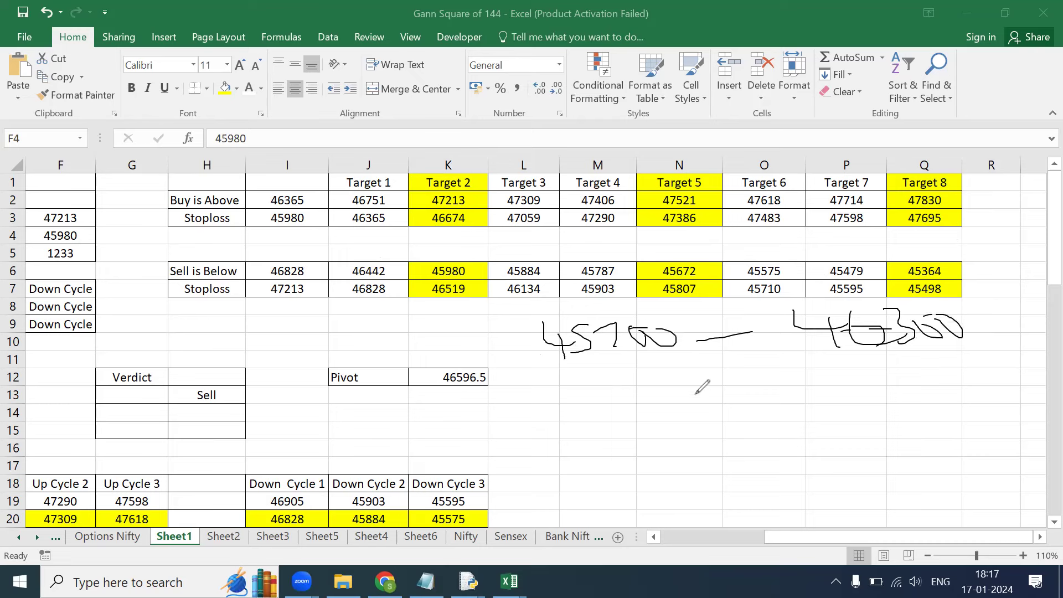
mouse_move(731, 387)
mouse_down()
mouse_move(766, 423)
mouse_move(824, 397)
mouse_move(856, 398)
mouse_move(664, 407)
mouse_up()
drag(761, 371, 887, 387)
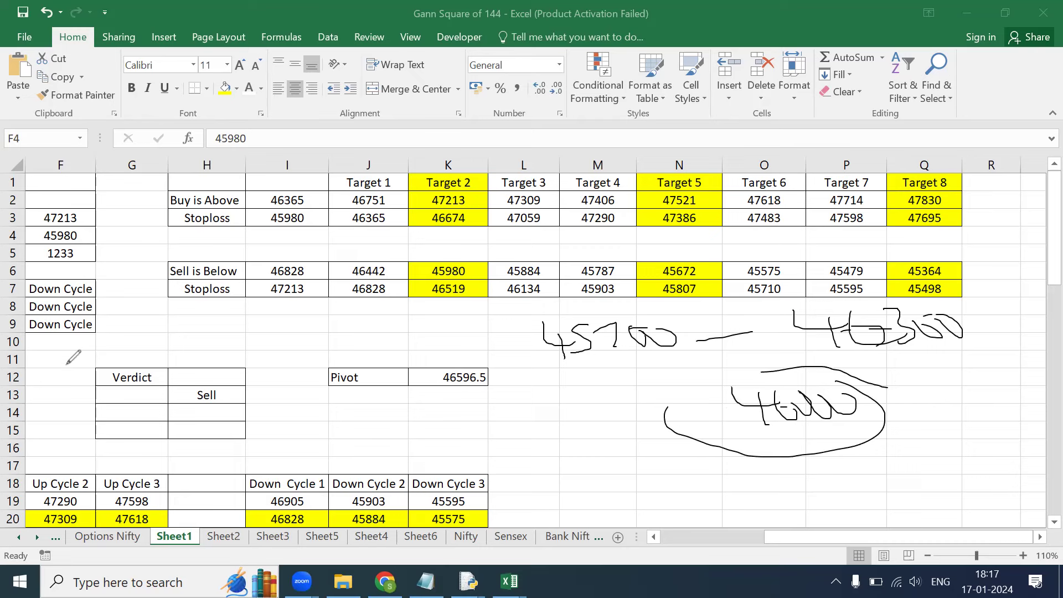
key(Escape)
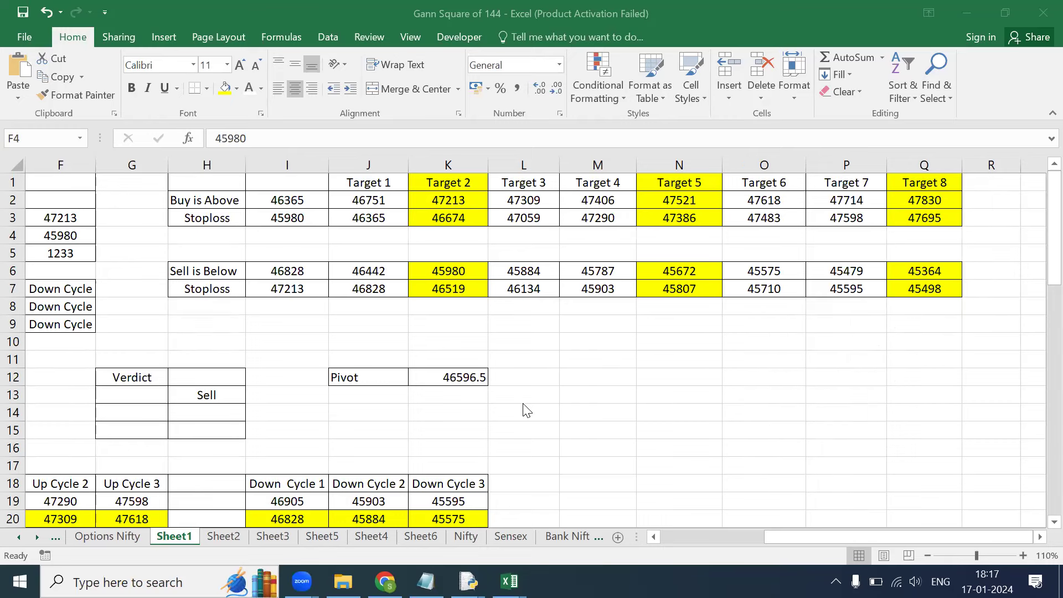